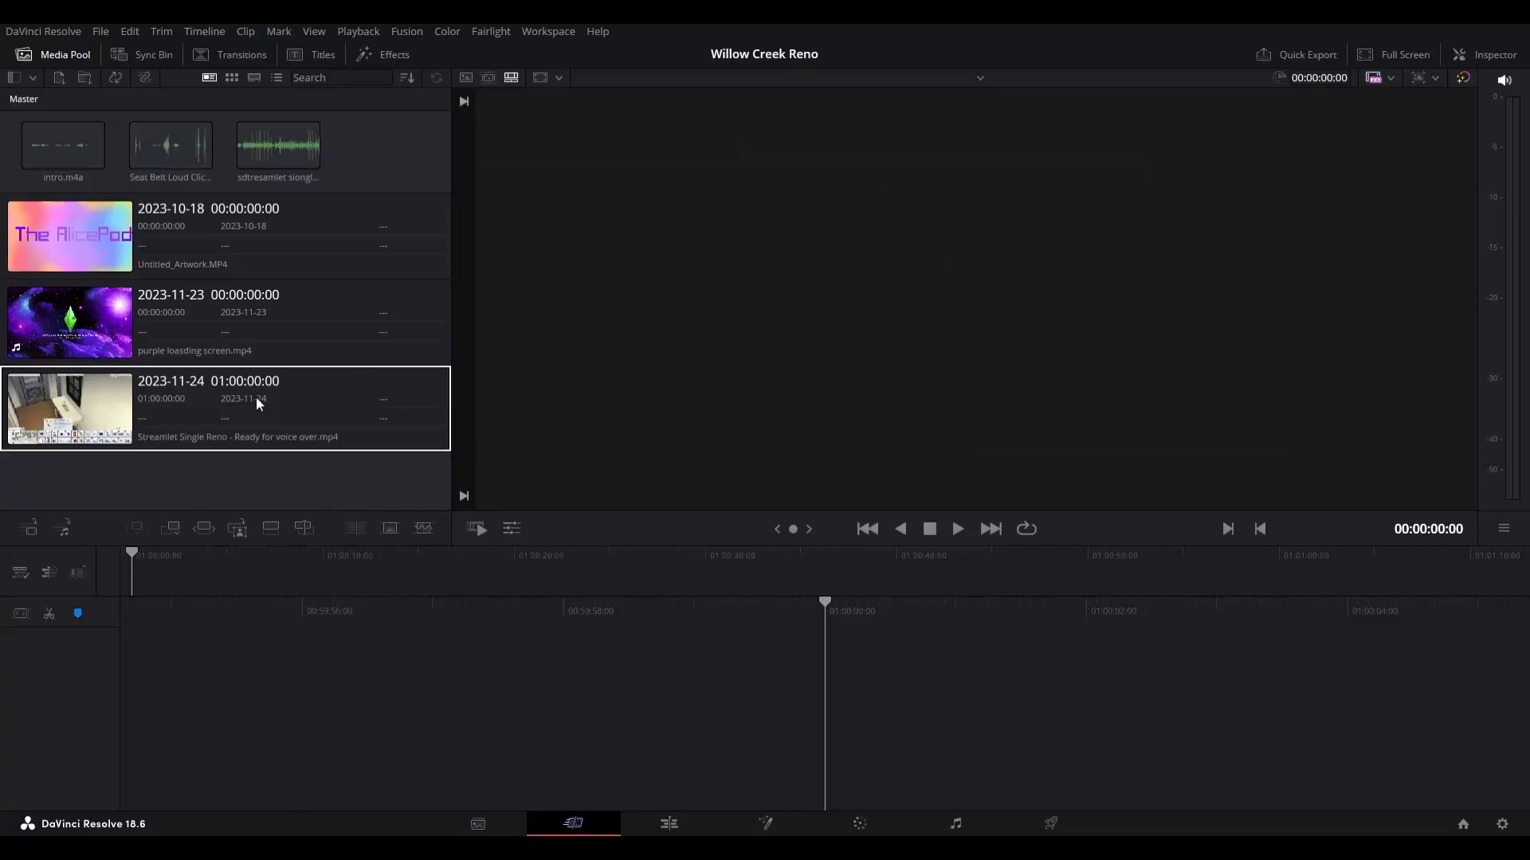
Step: Place nine copies of Untitled_Artwork.MP4 end to end, with the Seat Belt sound on A2 and intro.m4a right after it on A3
drag(61, 239, 848, 768)
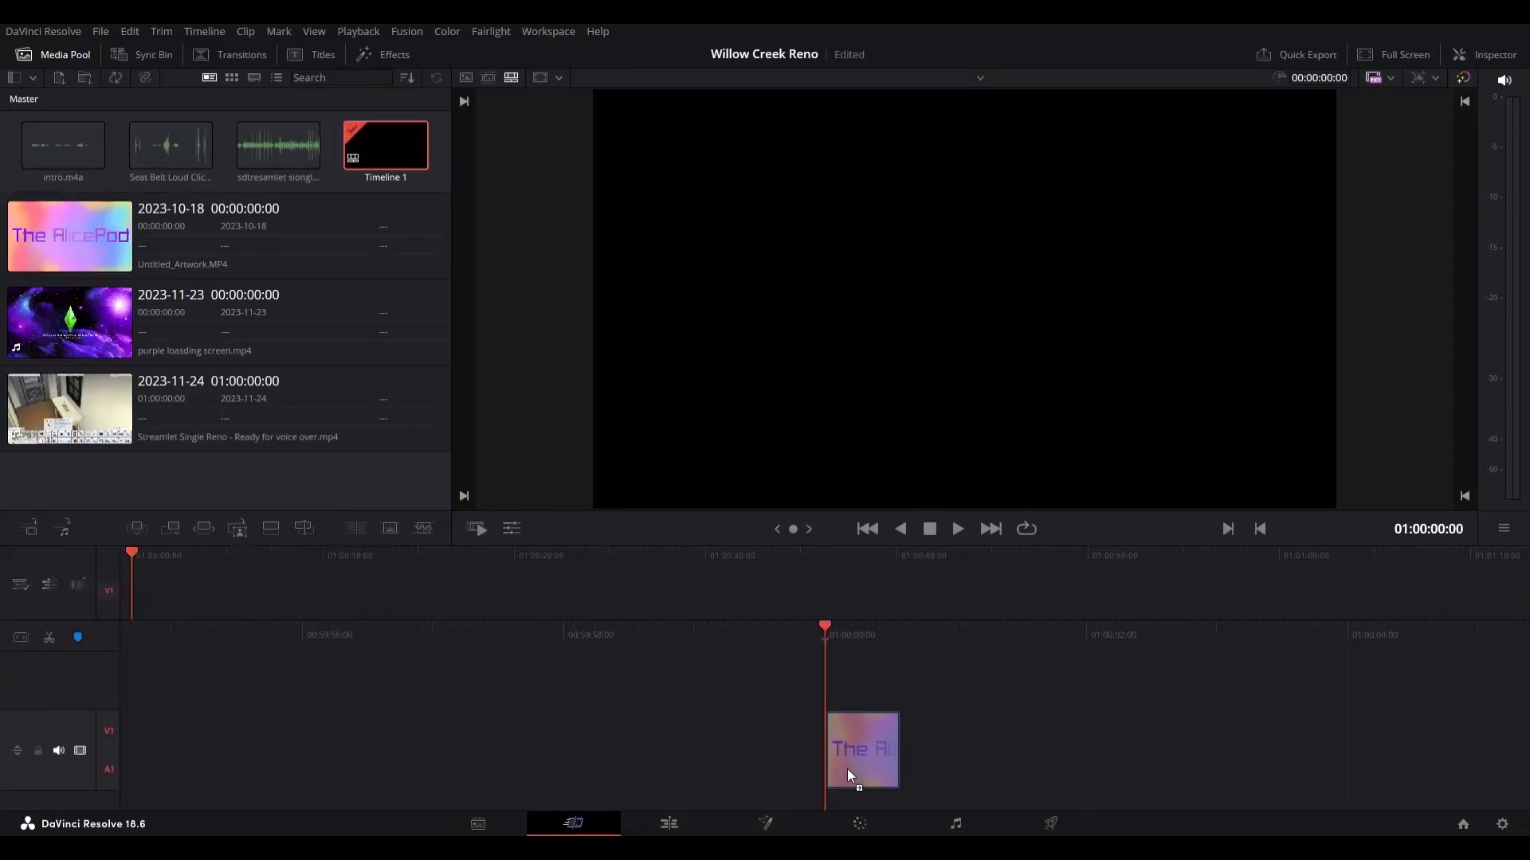
drag(153, 169, 850, 828)
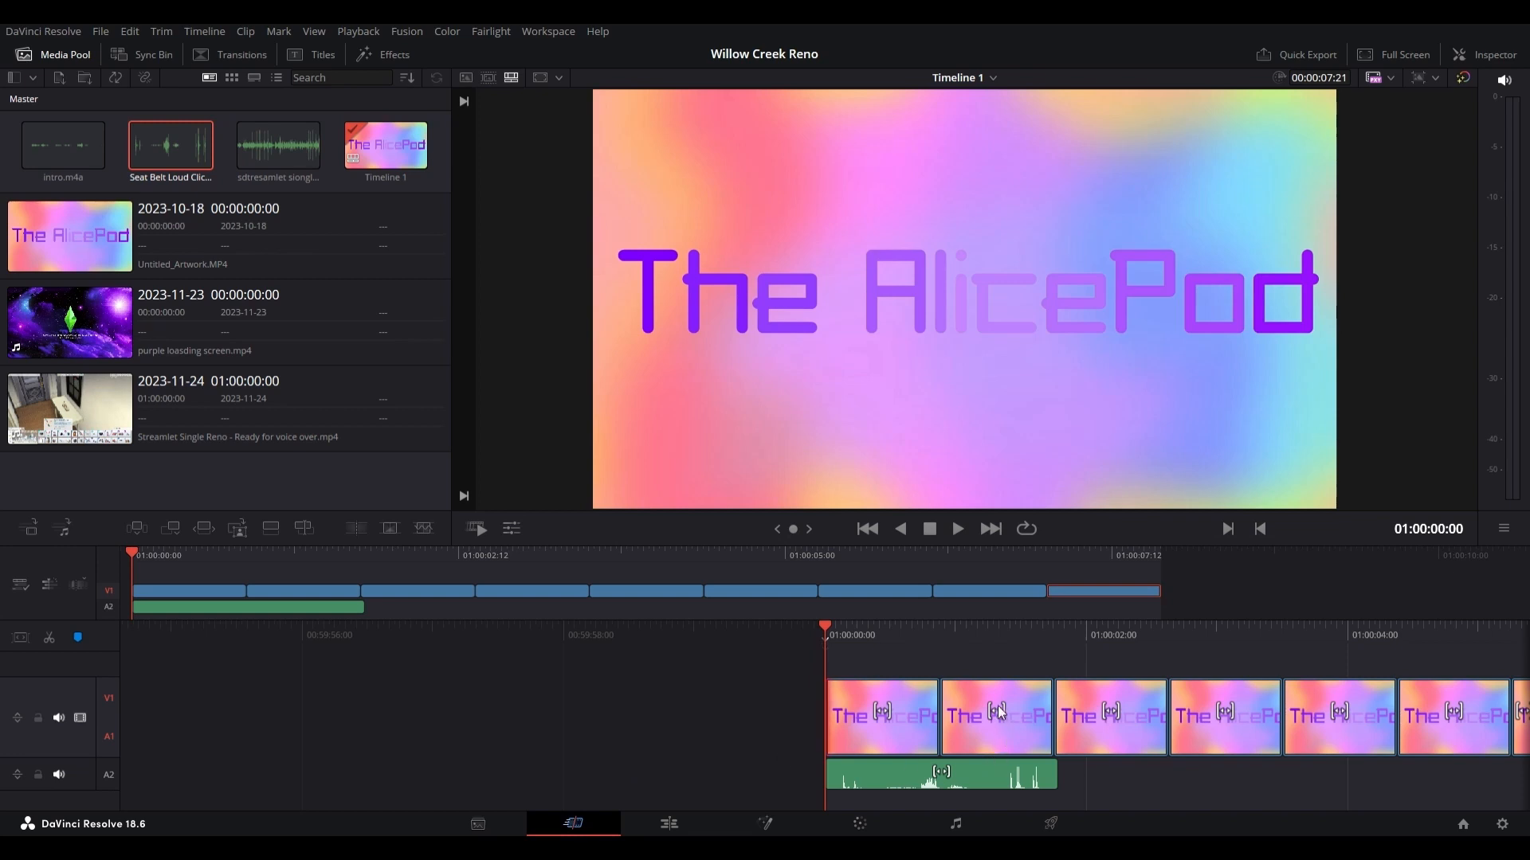
drag(69, 145, 1097, 788)
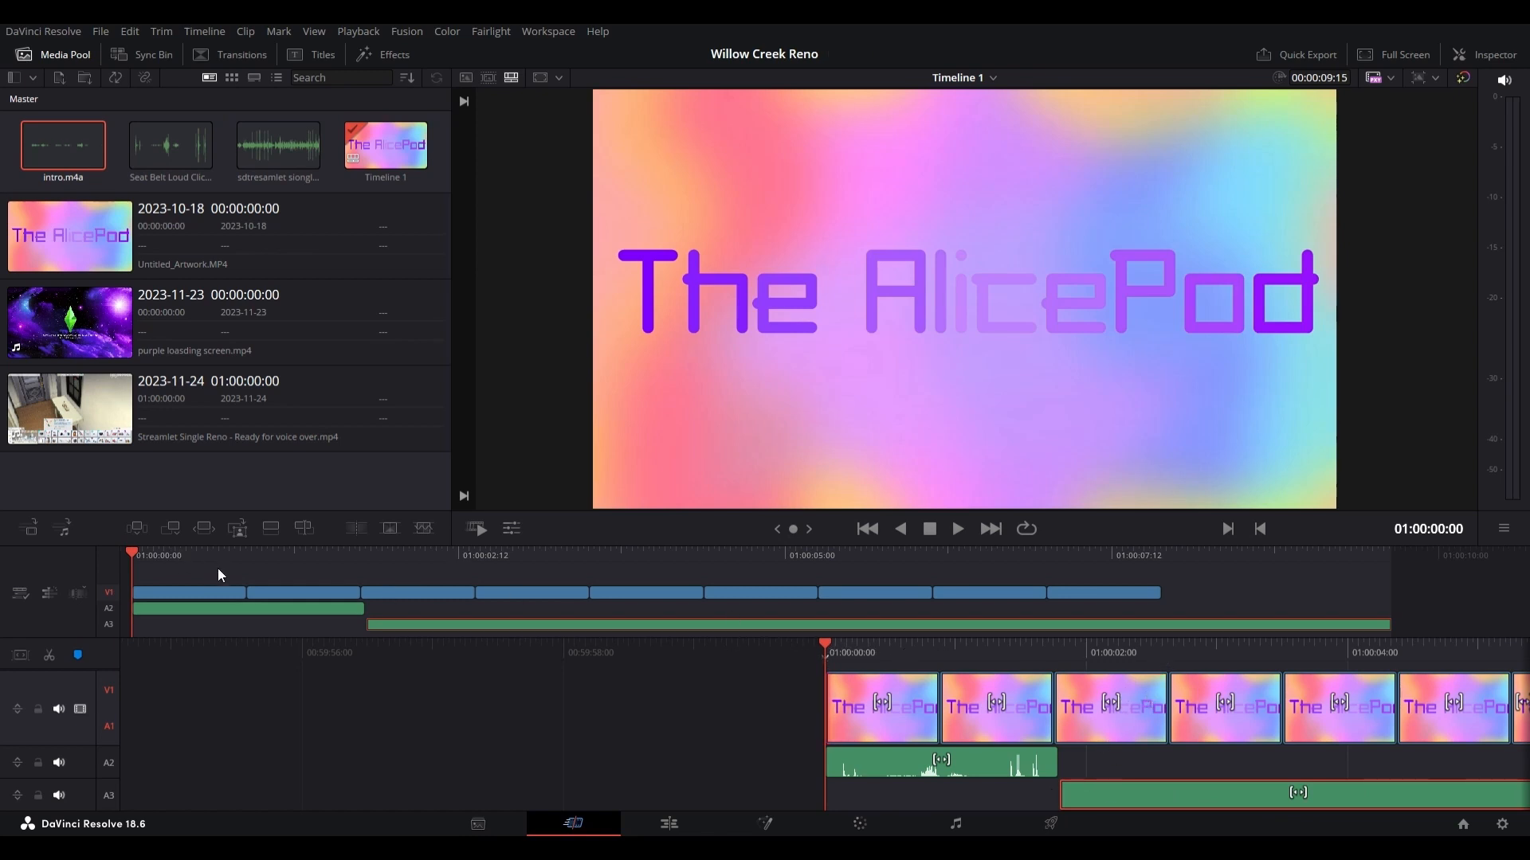
Step: Trim the end of the intro.m4a clip to the end of the last title clip at 01:00:07:21
click(361, 556)
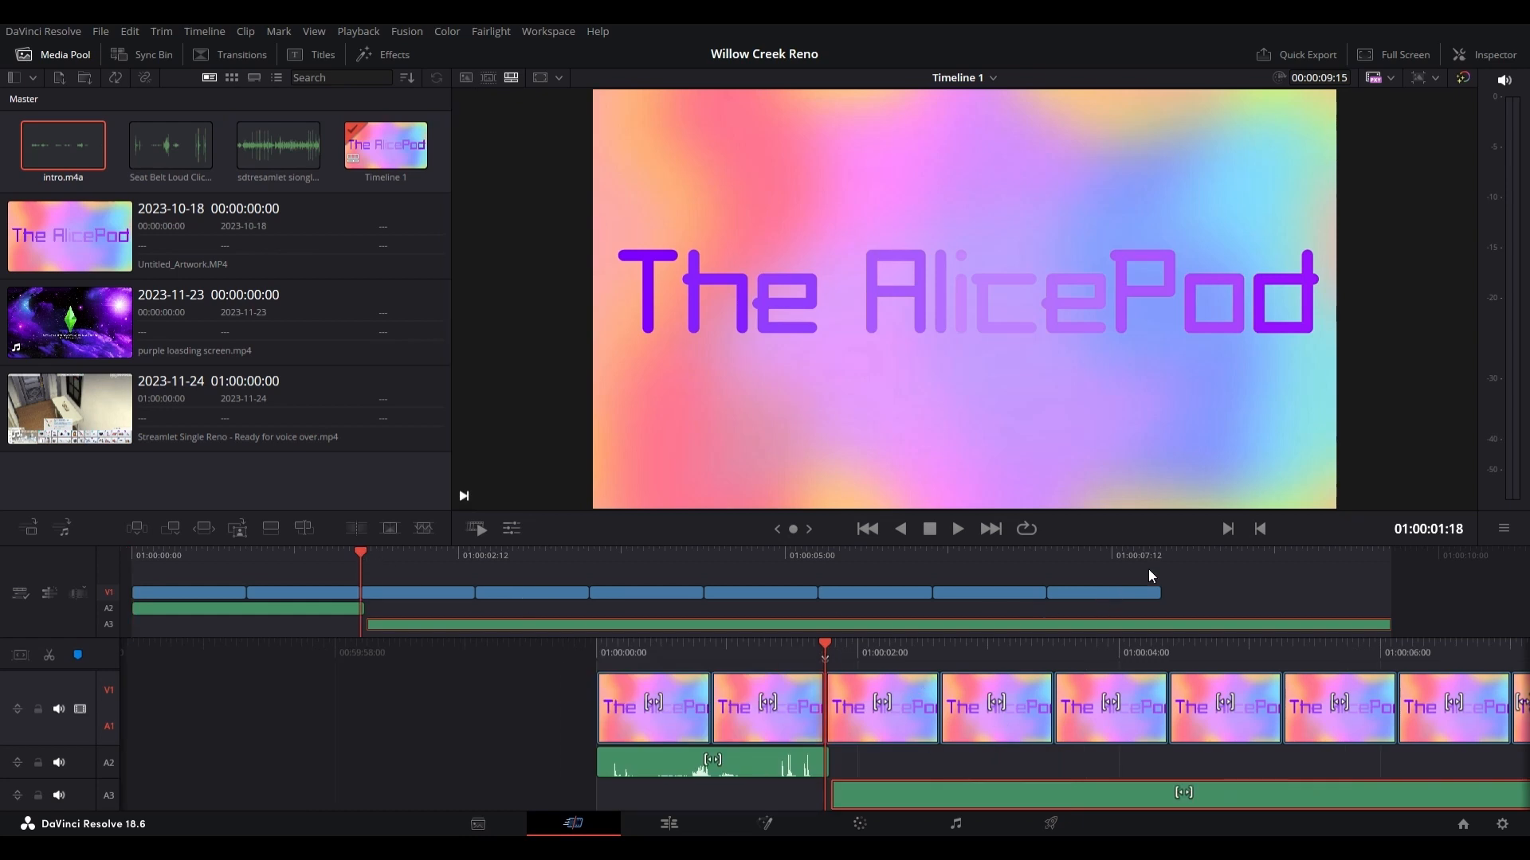
click(1166, 555)
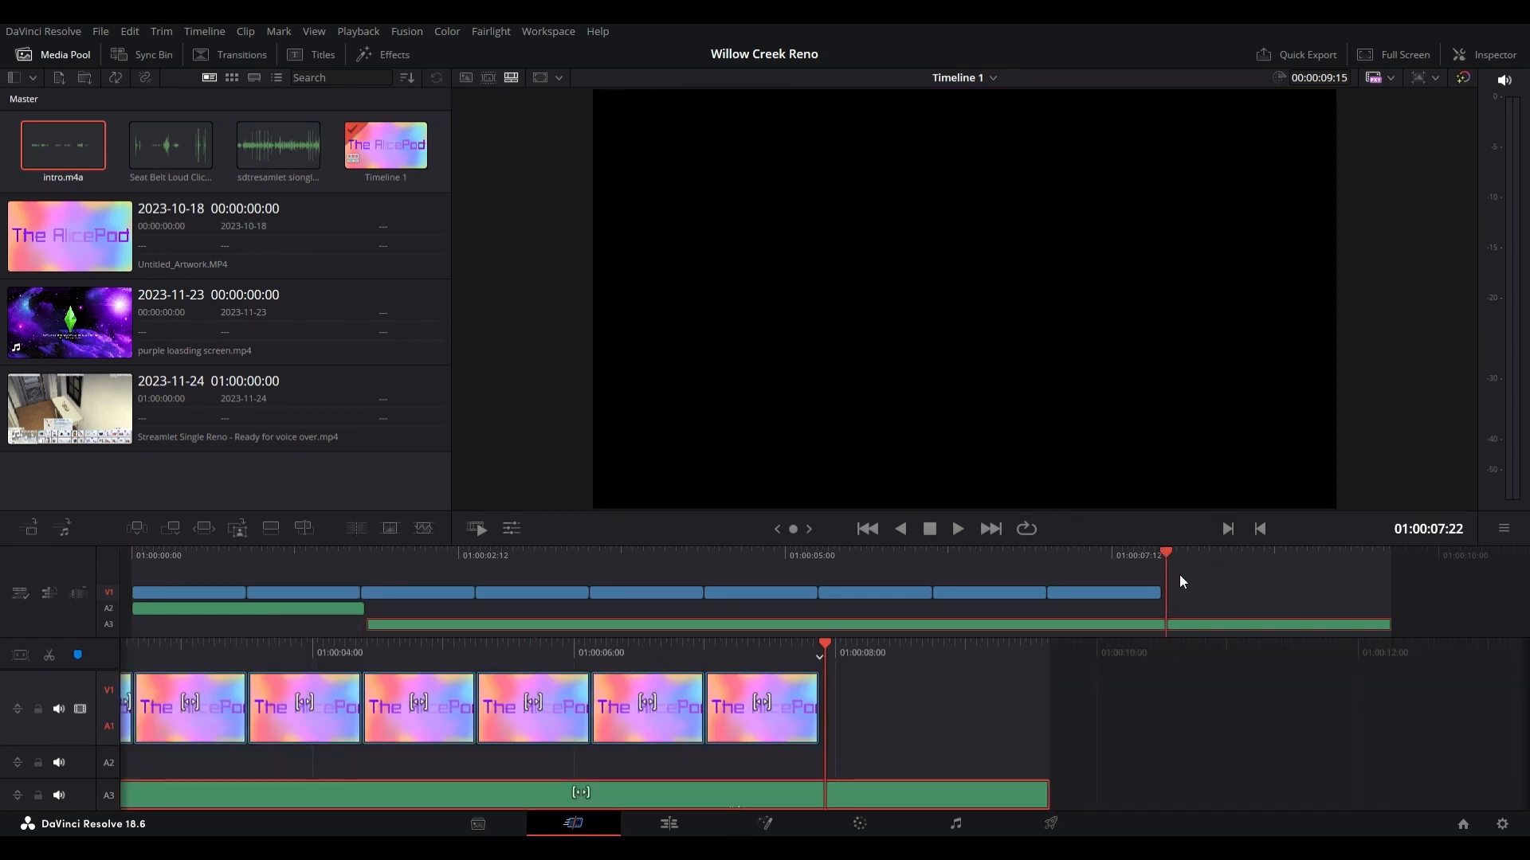
key(Left)
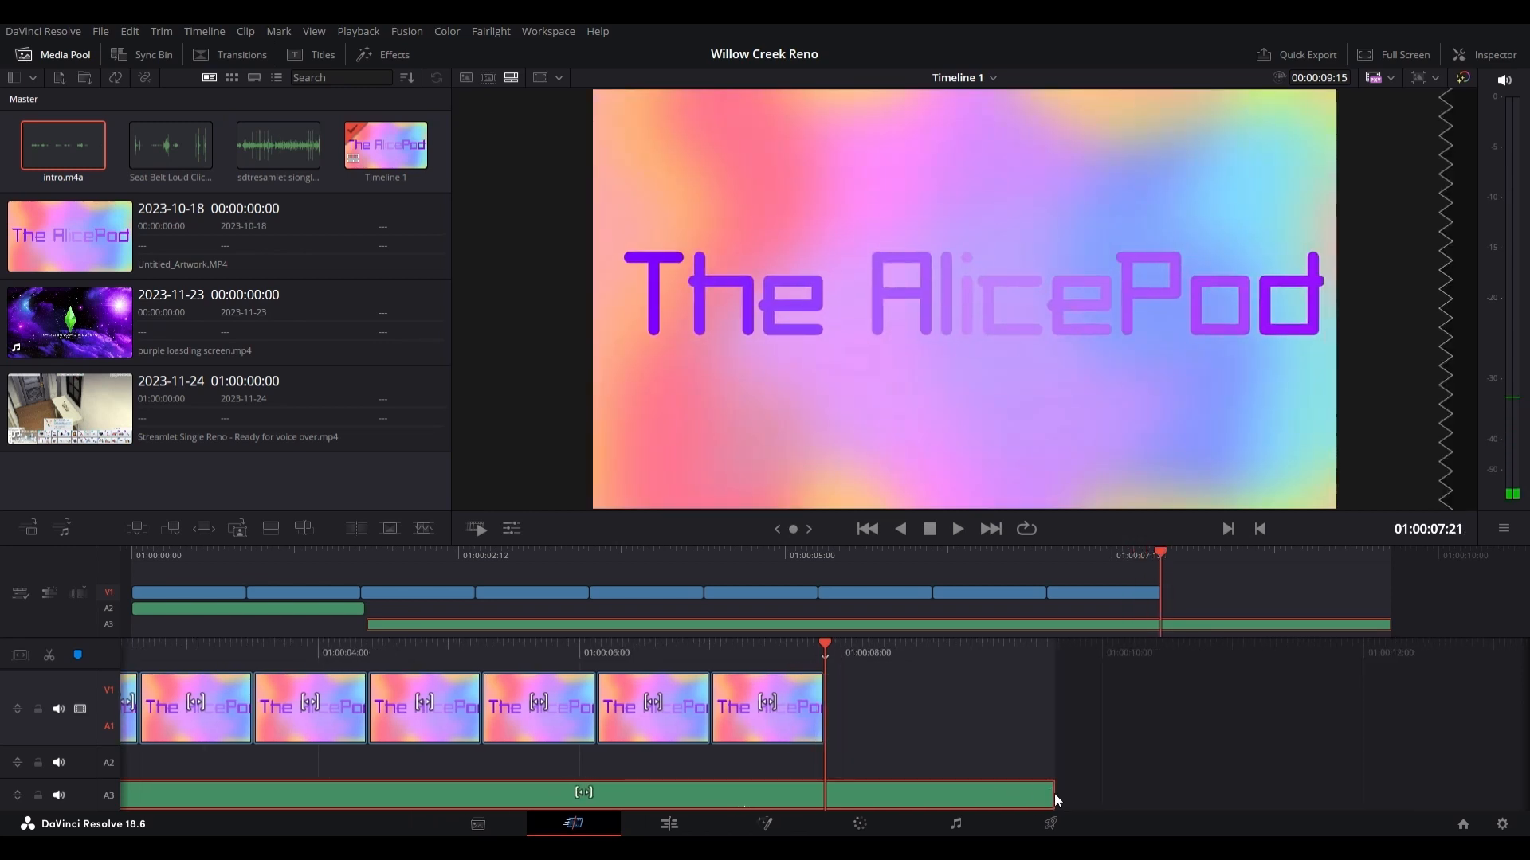
drag(1054, 802, 825, 801)
click(195, 305)
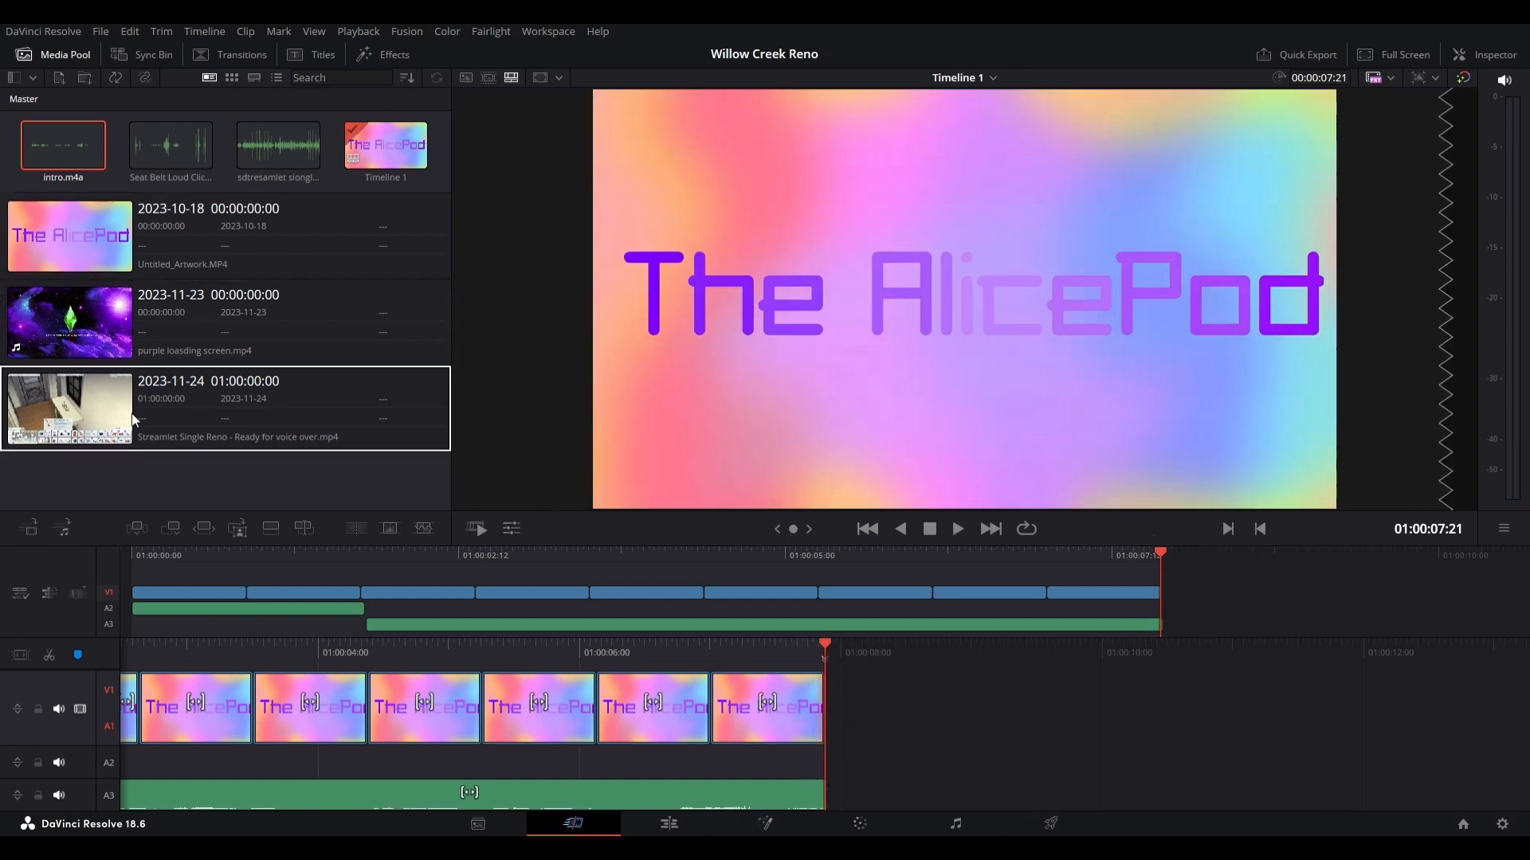
Step: Add sdtresamlet siongle.m4a after the intro audio, move it onto its own Audio 4 track, and raise the Audio 1 level to +5.3
drag(287, 151, 876, 812)
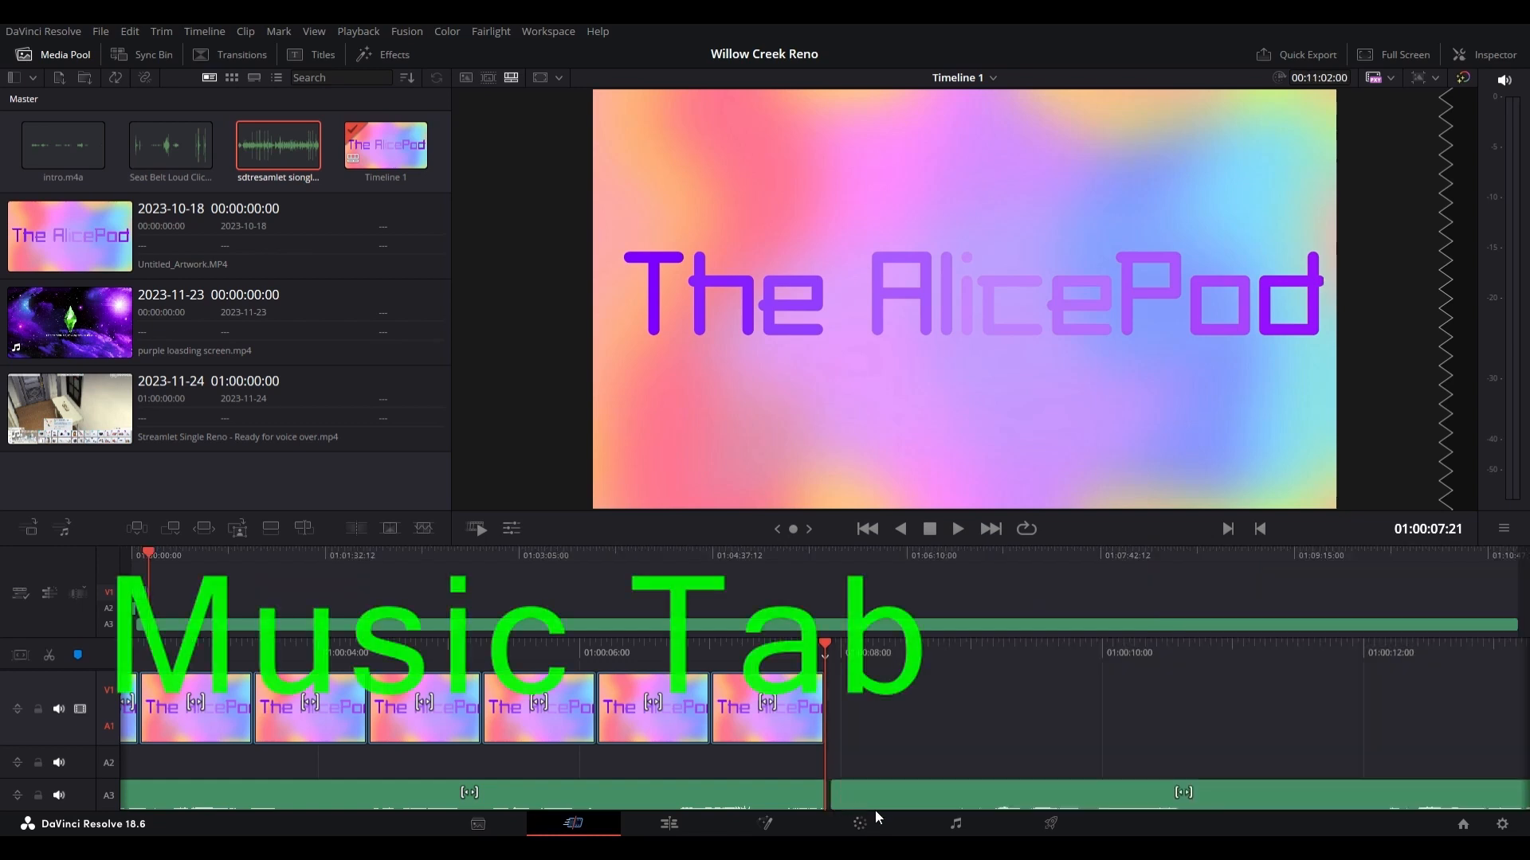
click(957, 825)
click(693, 465)
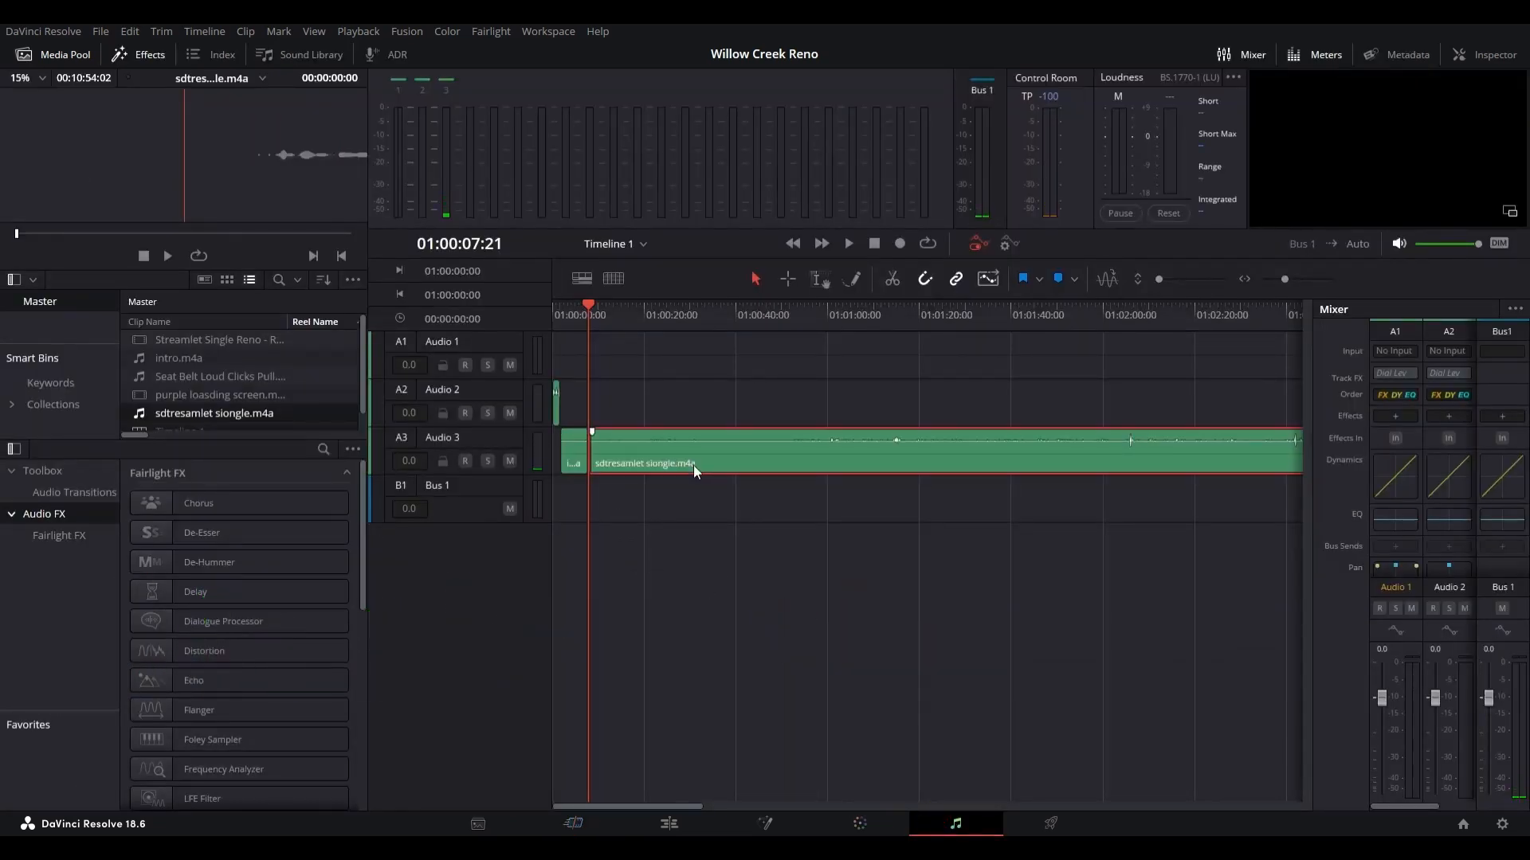
drag(685, 453, 686, 495)
mouse_move(1383, 698)
mouse_down()
mouse_move(1384, 739)
mouse_move(1383, 679)
mouse_up()
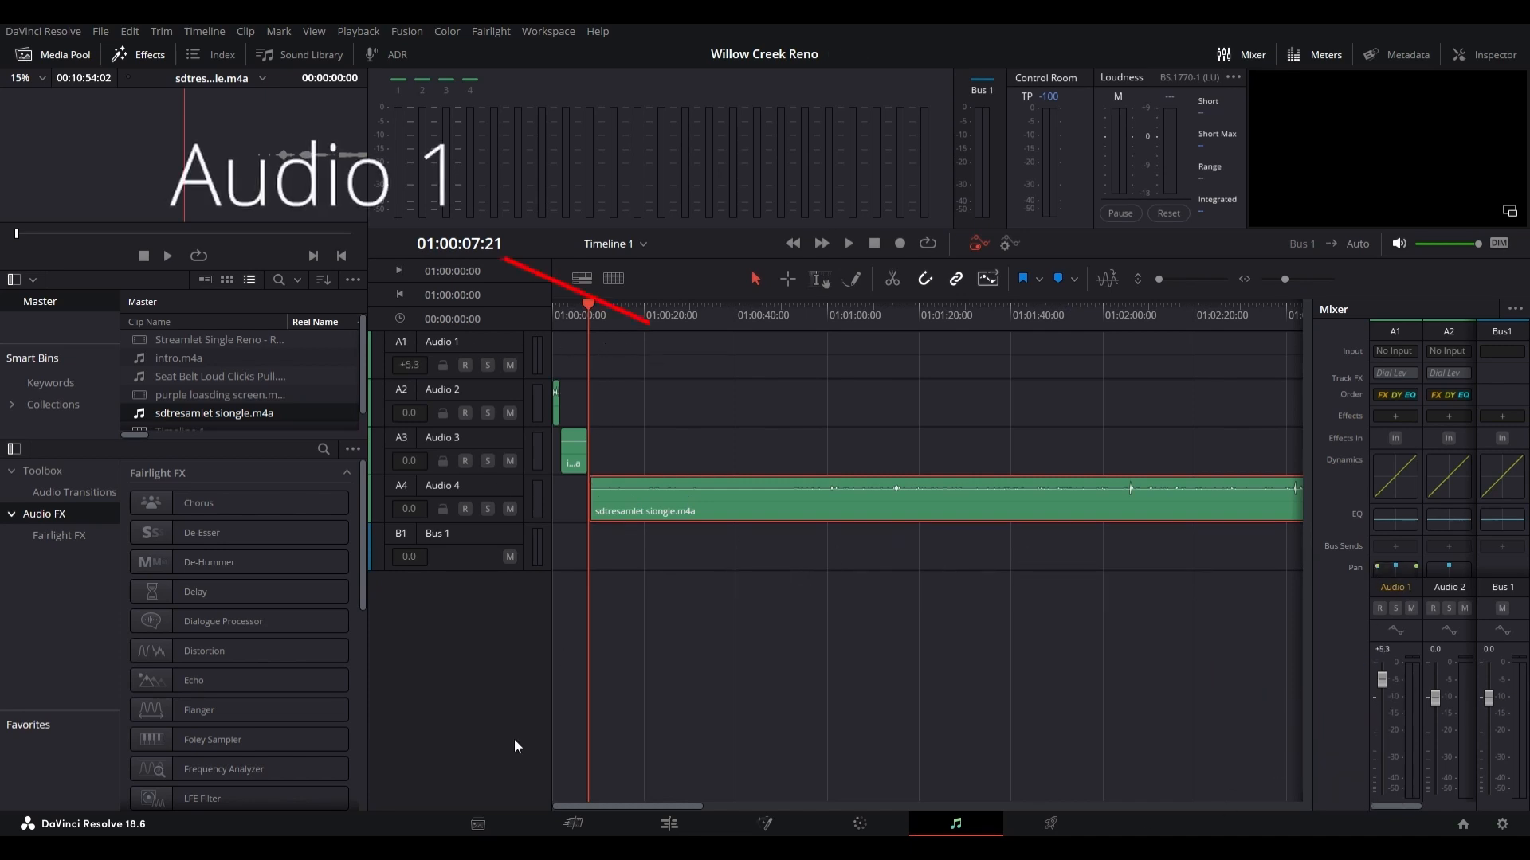
click(541, 821)
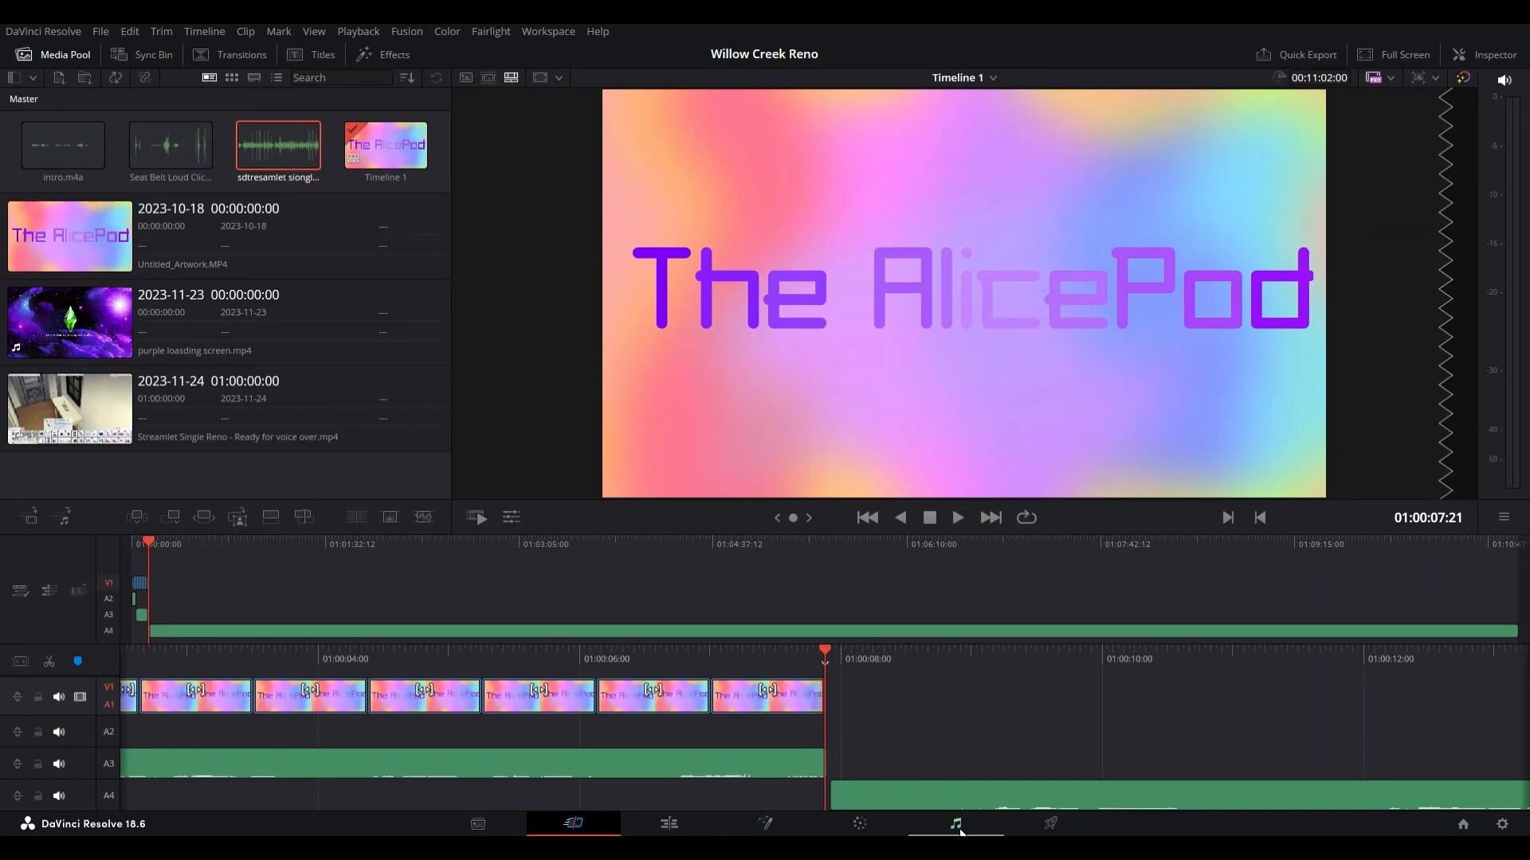
Step: Add the purple loading screen video to V1 directly after the last title clip, keeping the long voice-over starting at the same point
drag(96, 319, 852, 729)
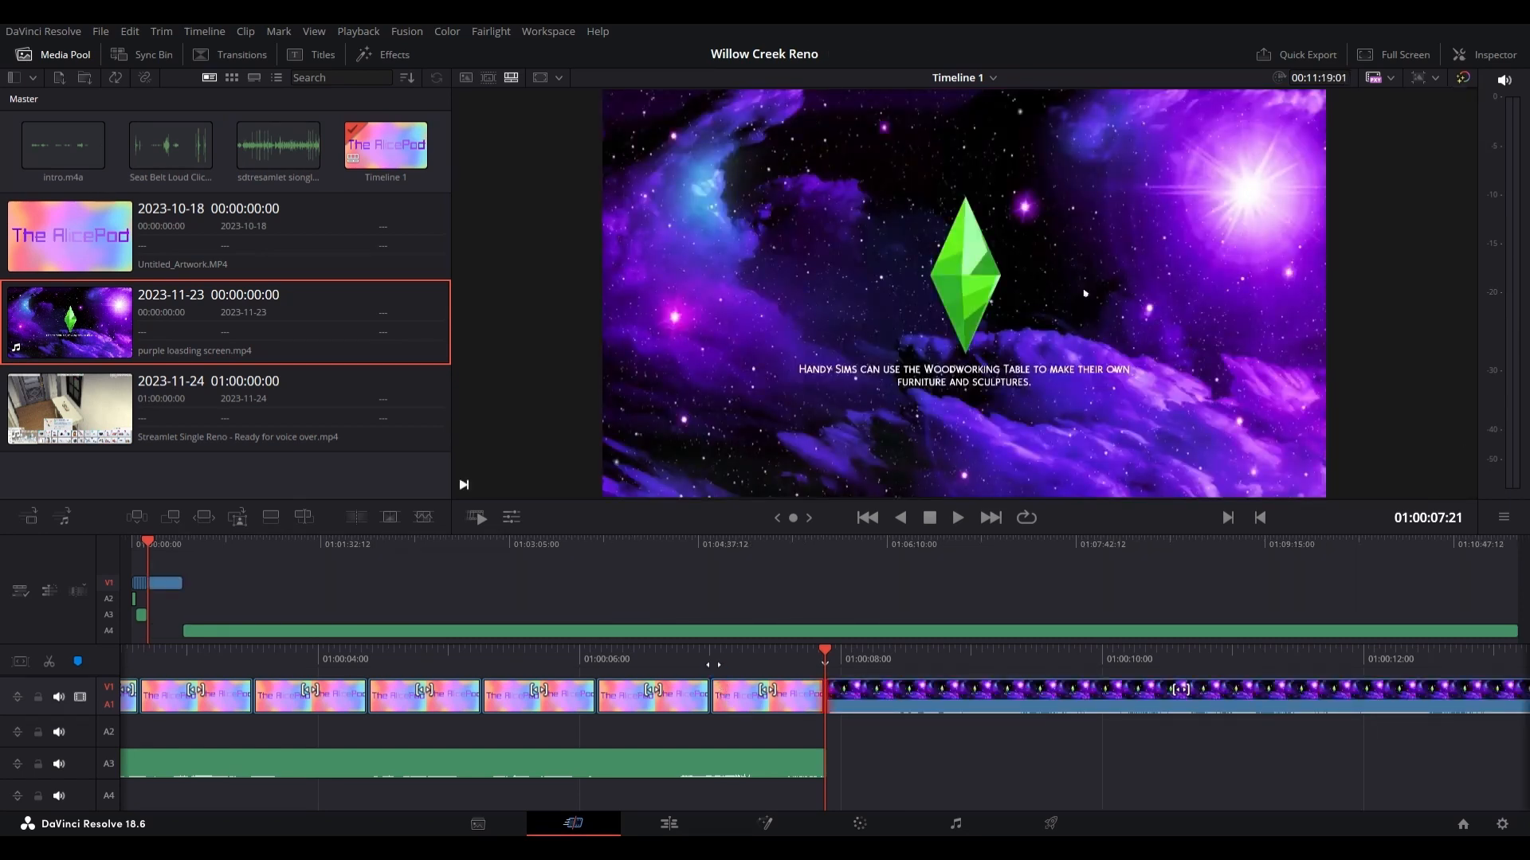
key(ctrl+z)
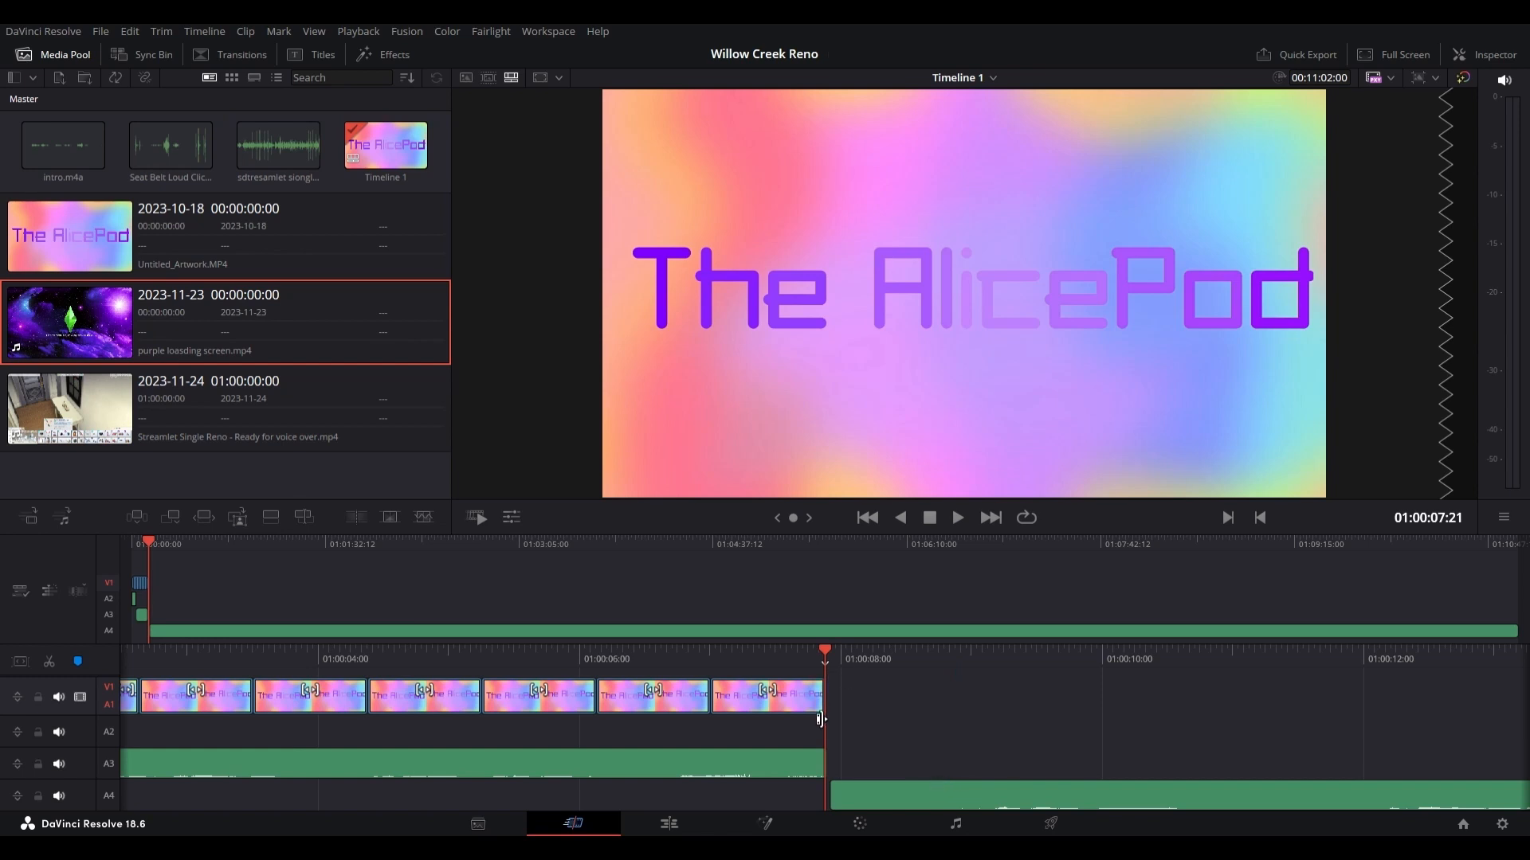
drag(66, 316, 861, 714)
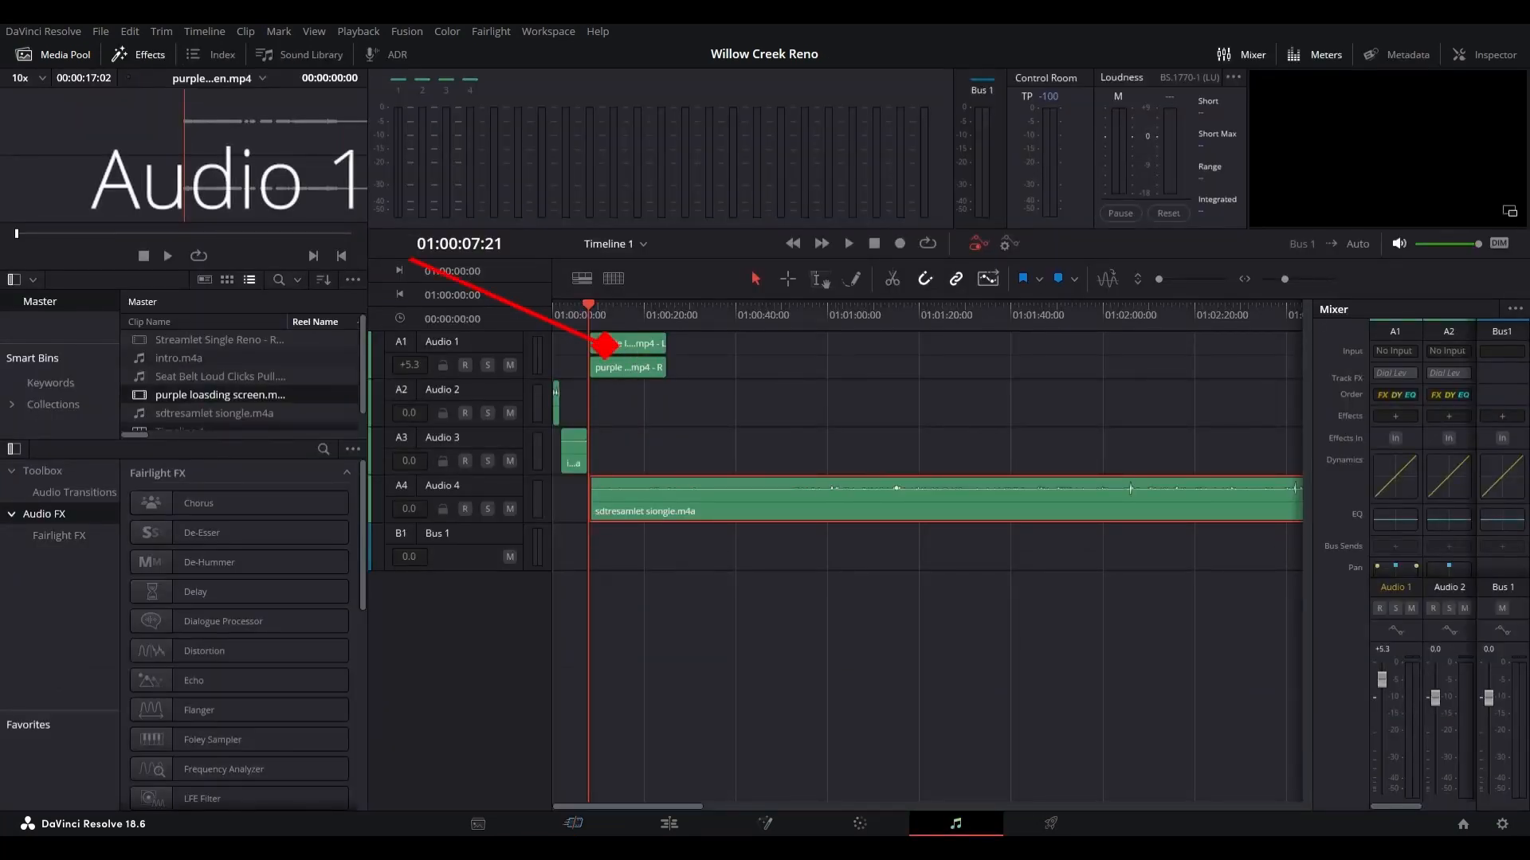
Step: Lower the Audio 1 track level to -4.1 and the Audio 2 track level to -5.3 in the mixer
drag(1383, 681, 1360, 708)
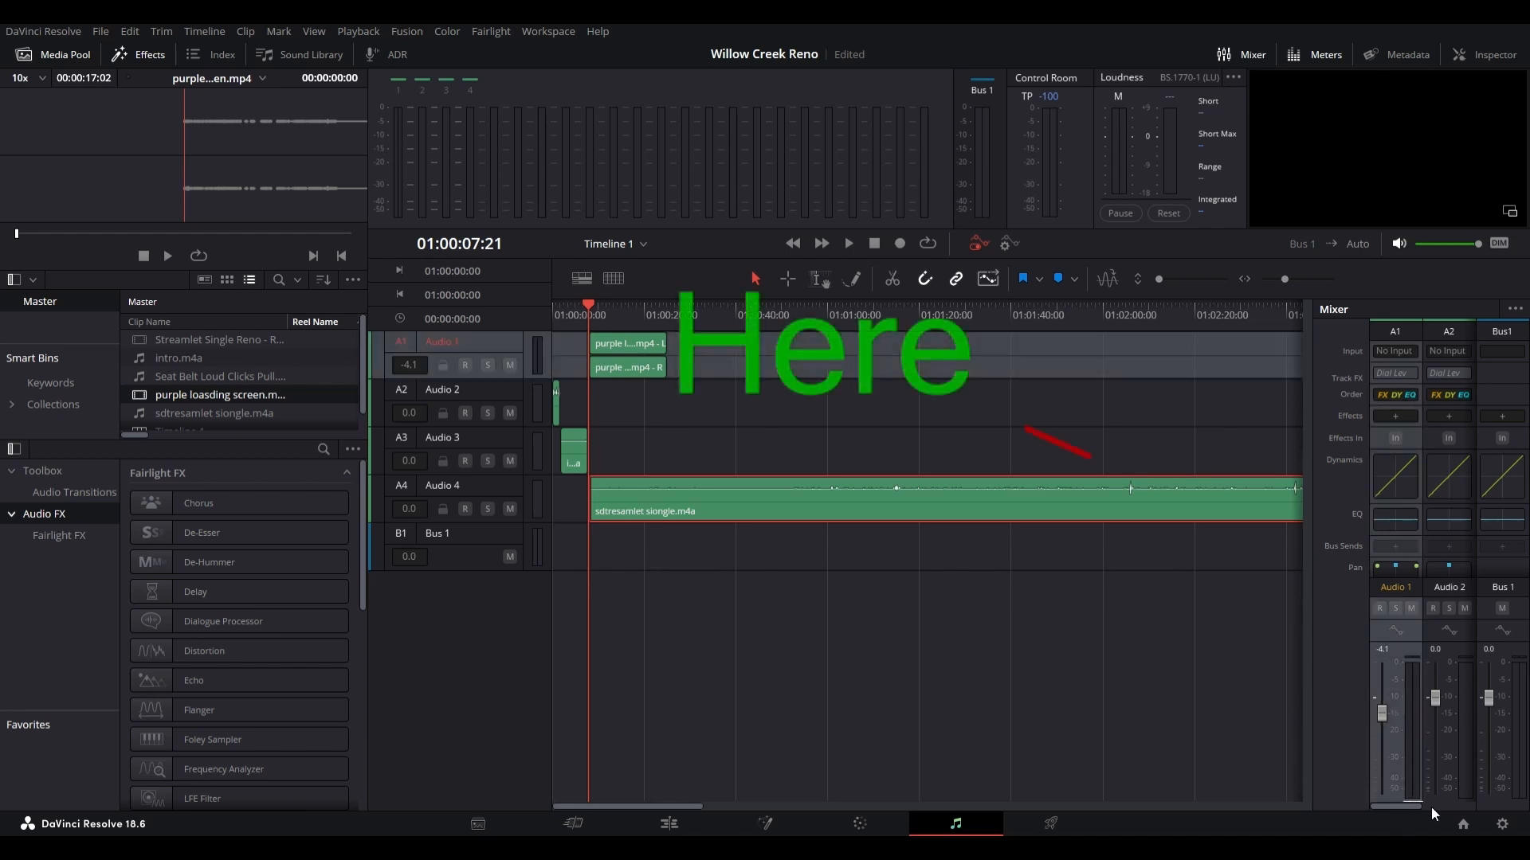
mouse_move(1401, 806)
mouse_down()
mouse_move(1433, 809)
mouse_move(1413, 805)
mouse_up()
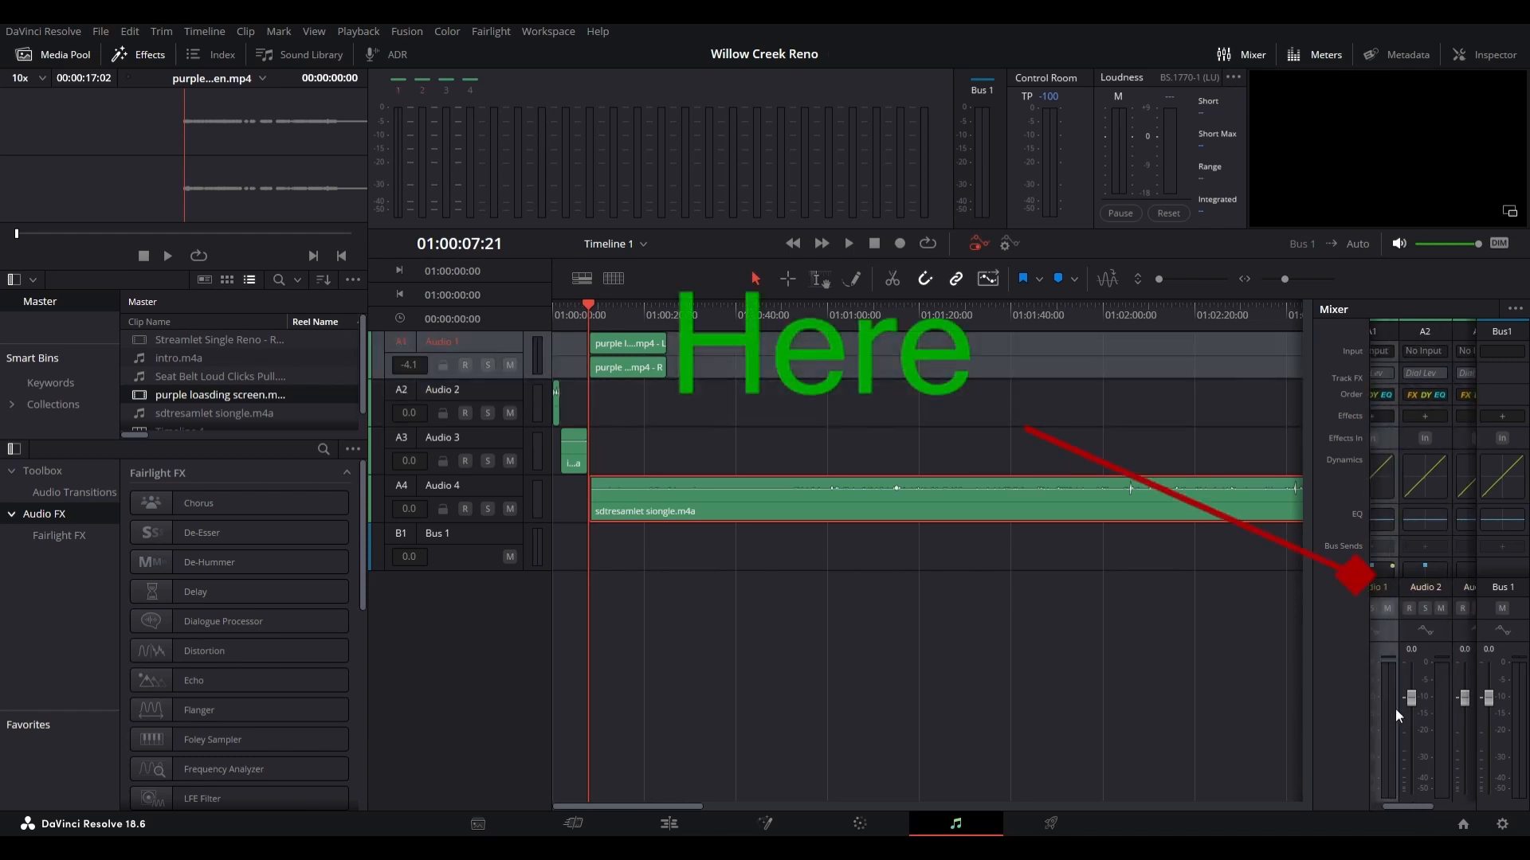
click(511, 414)
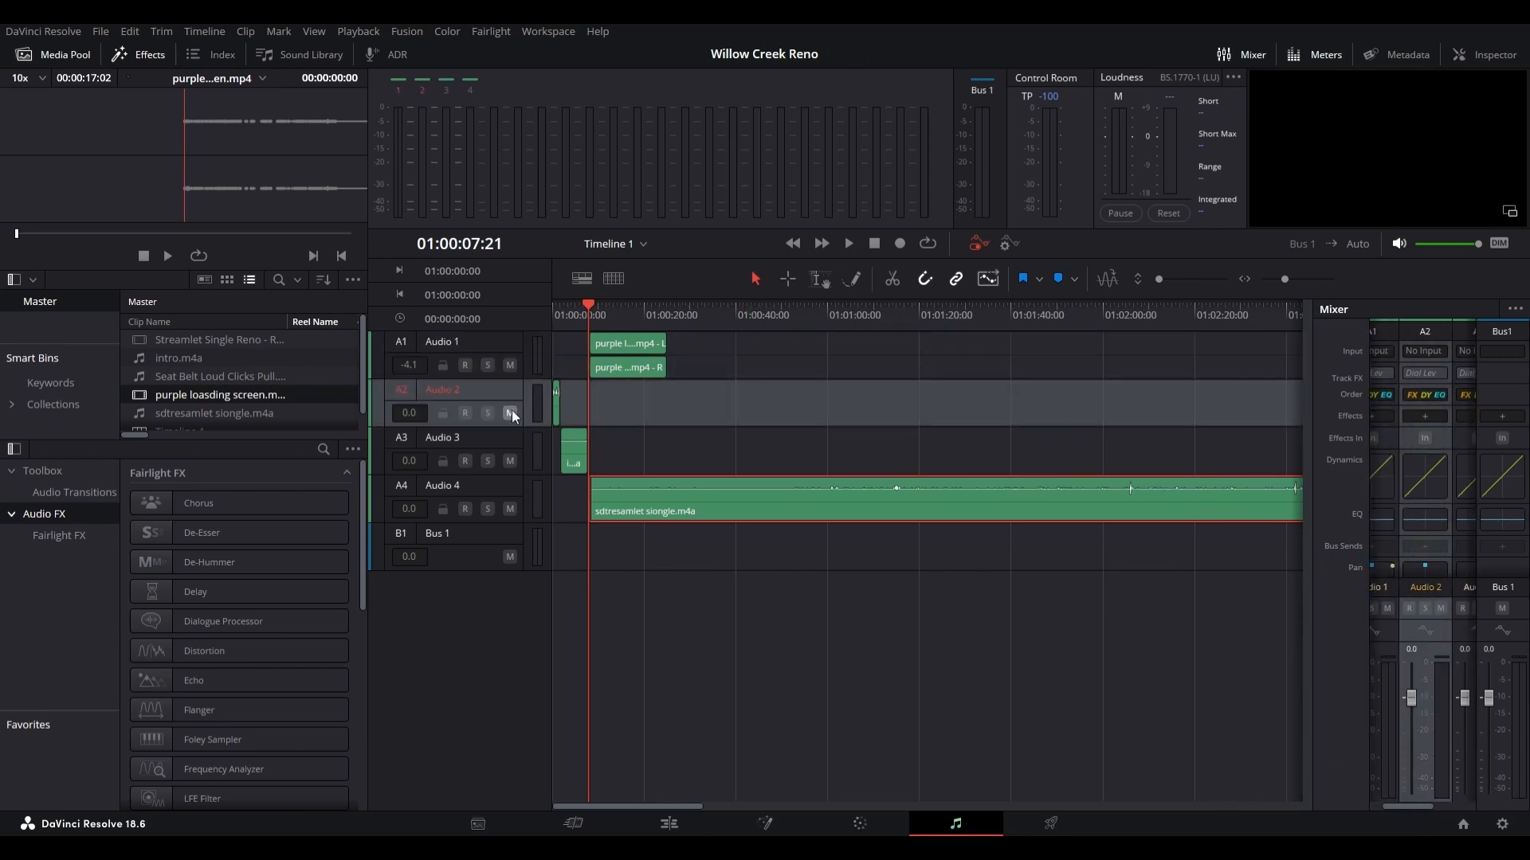
click(511, 413)
click(511, 414)
mouse_move(1417, 697)
mouse_down()
mouse_move(1413, 743)
mouse_move(1402, 701)
mouse_move(1402, 715)
mouse_up()
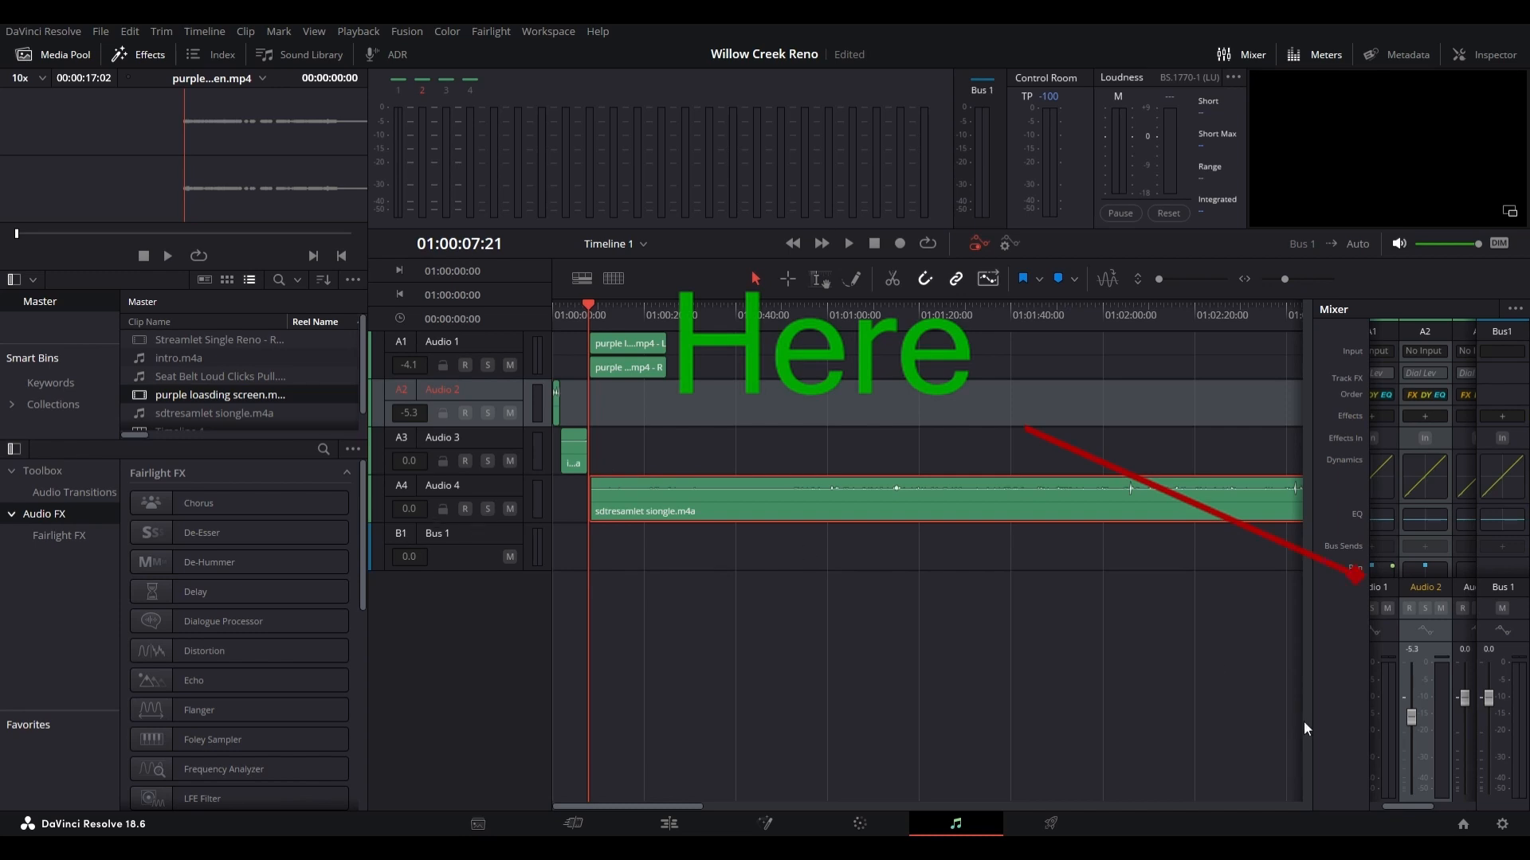
Step: Mute the Audio 1, Audio 2, Audio 3 and Audio 4 tracks
drag(1408, 804, 1461, 804)
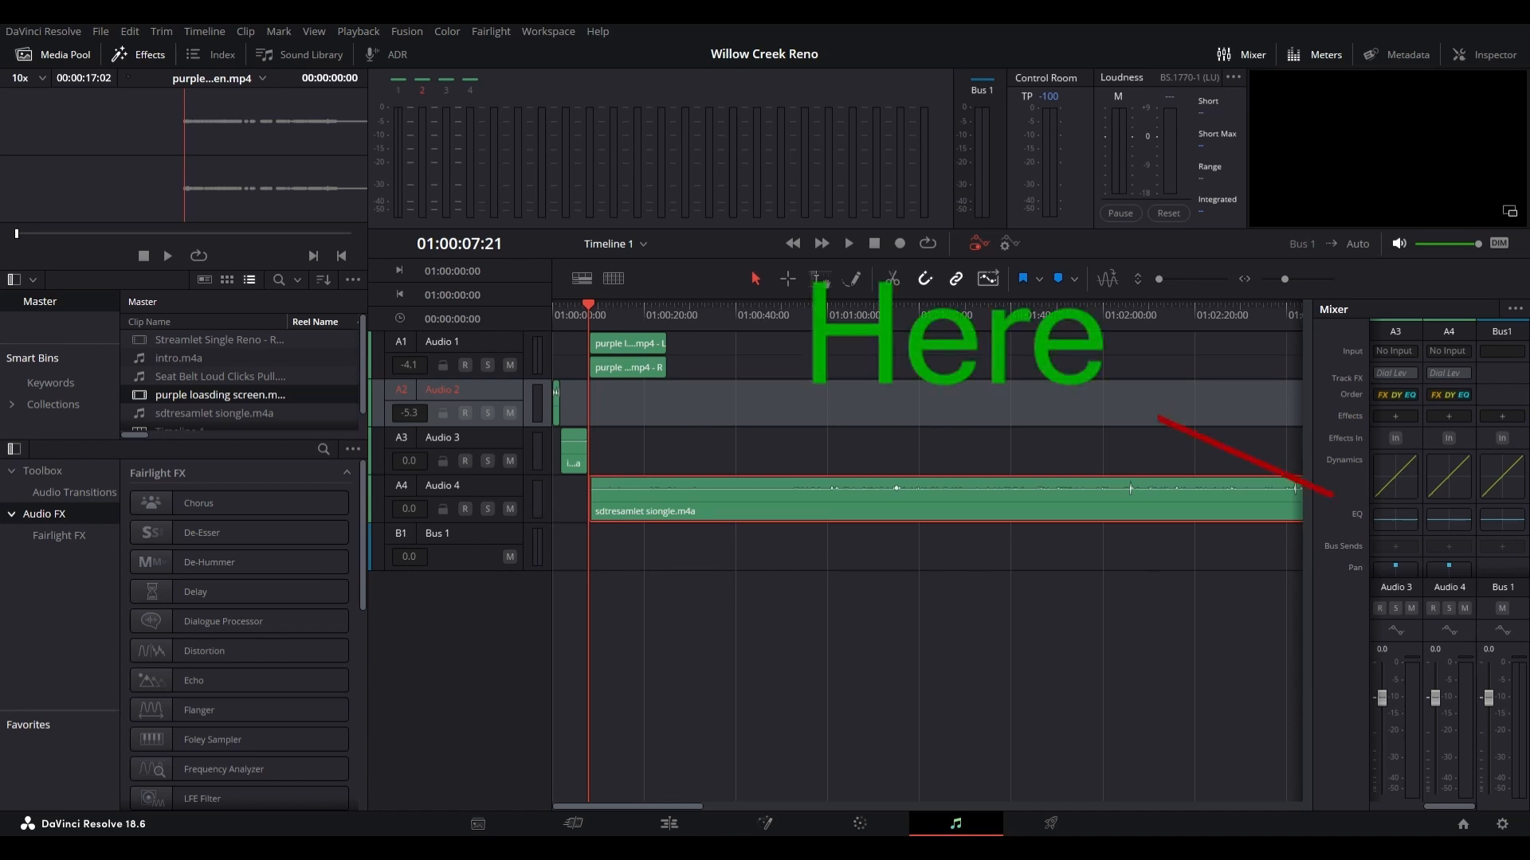
click(510, 365)
click(510, 413)
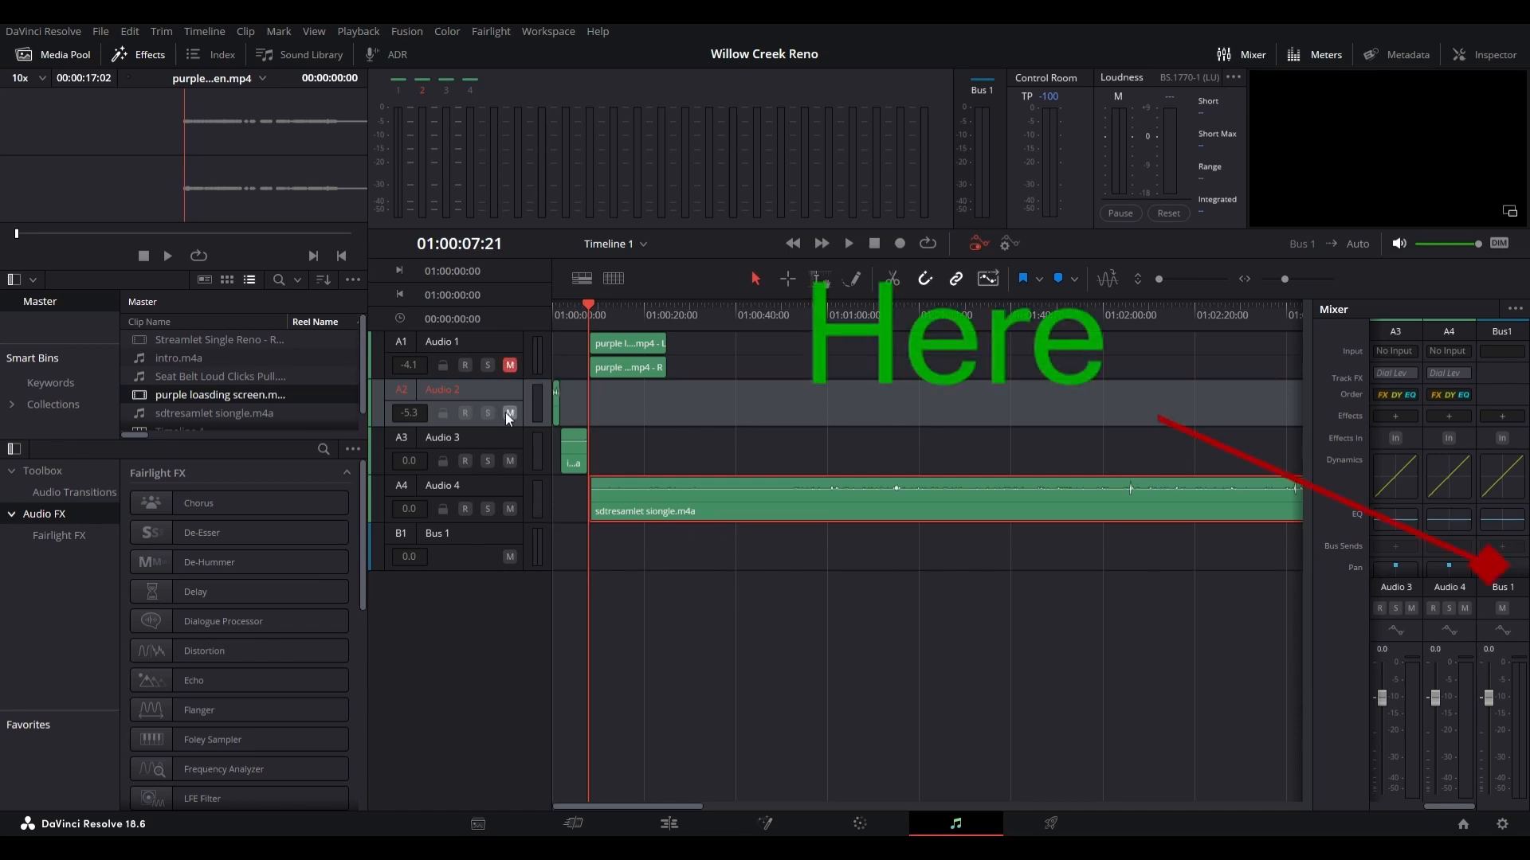
click(510, 461)
click(510, 508)
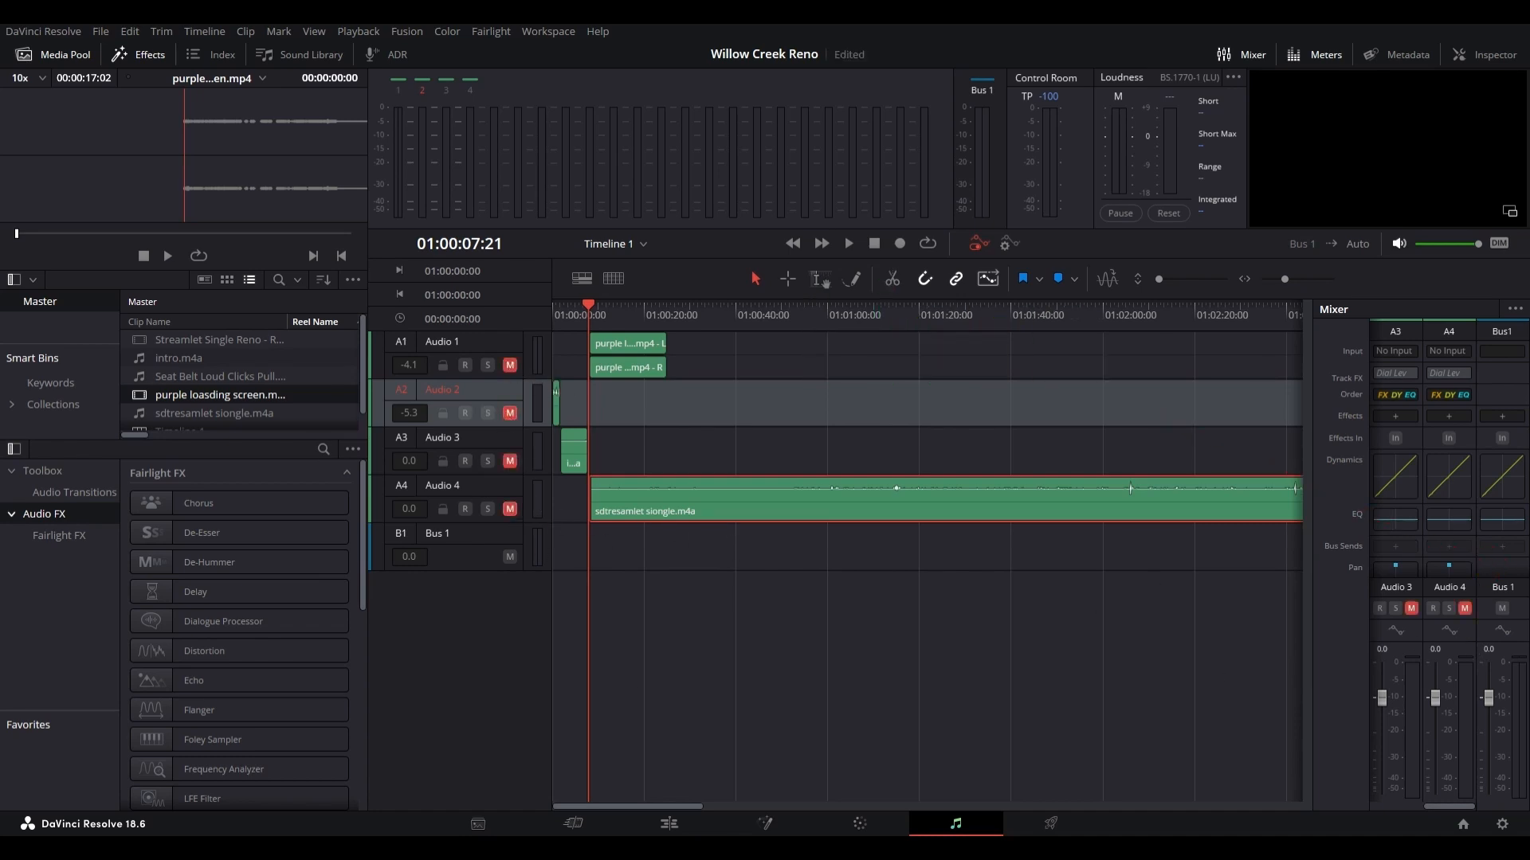
Step: Return to the Cut page and play back the timeline from the start of the loading screen clip
click(609, 823)
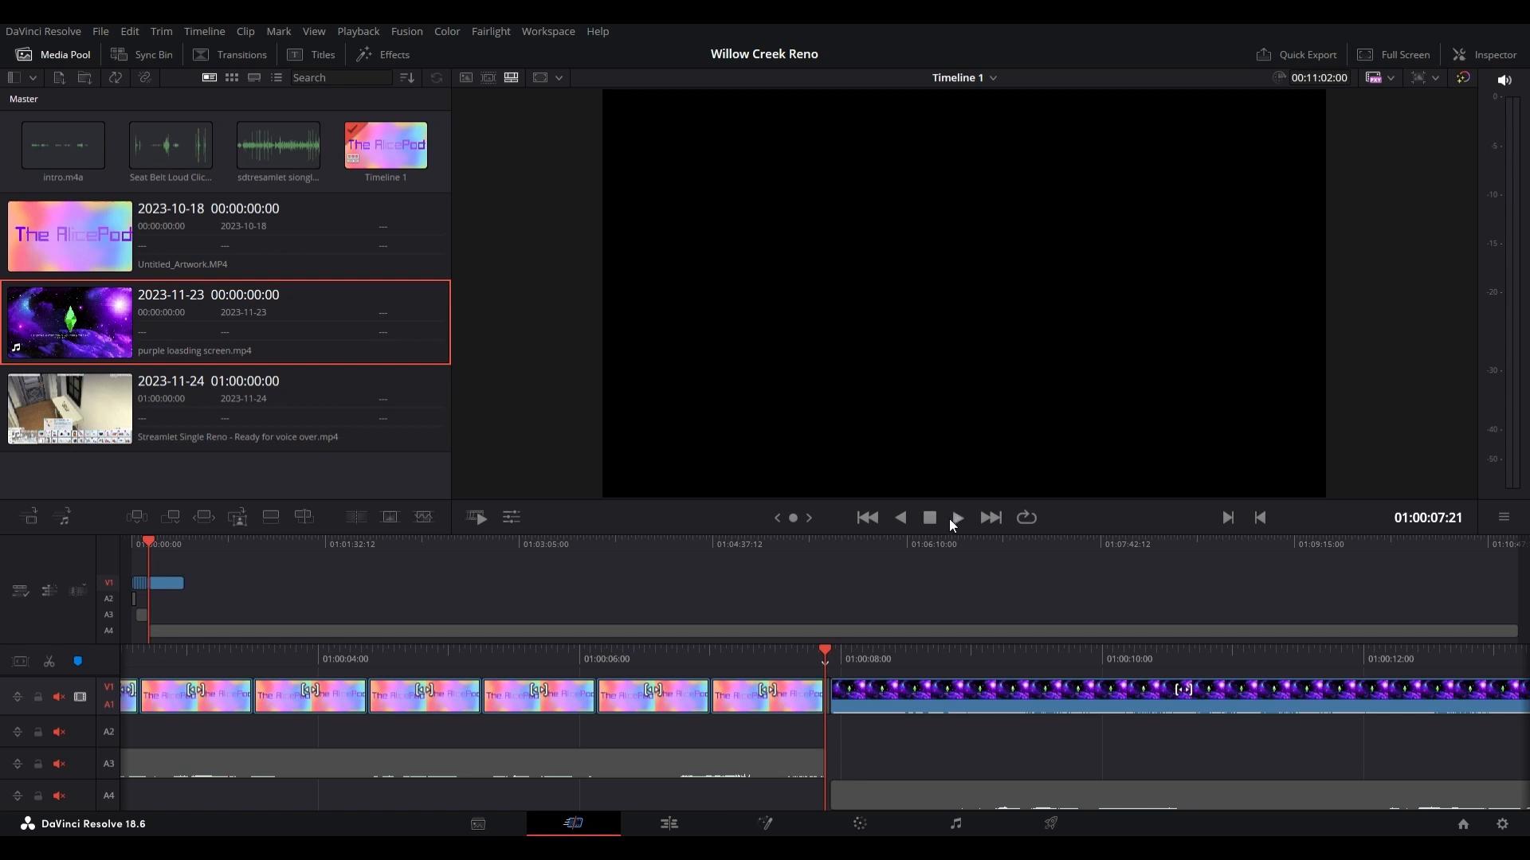
key(space)
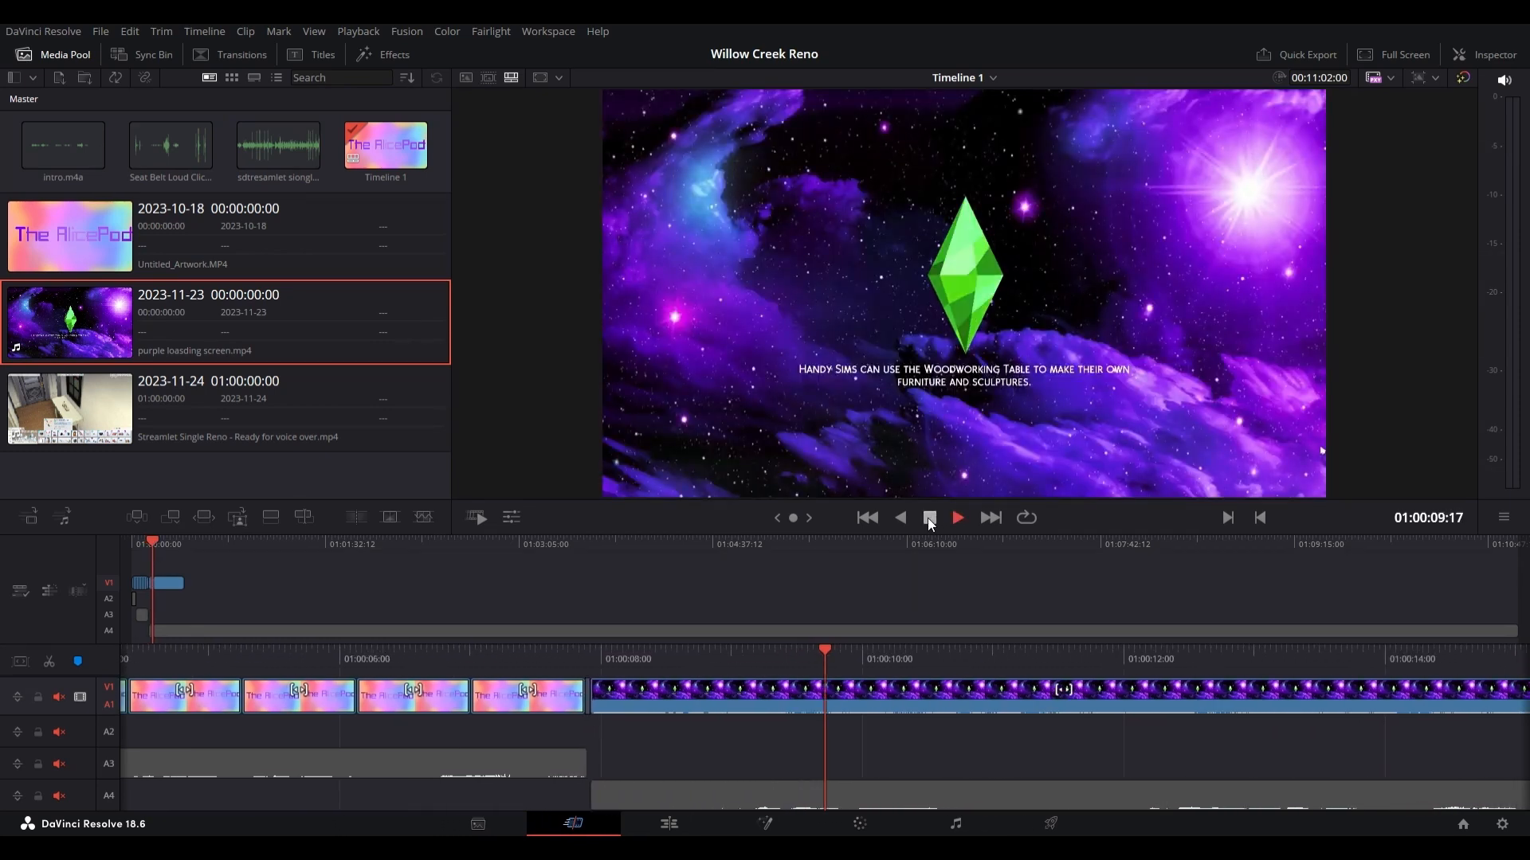
click(927, 518)
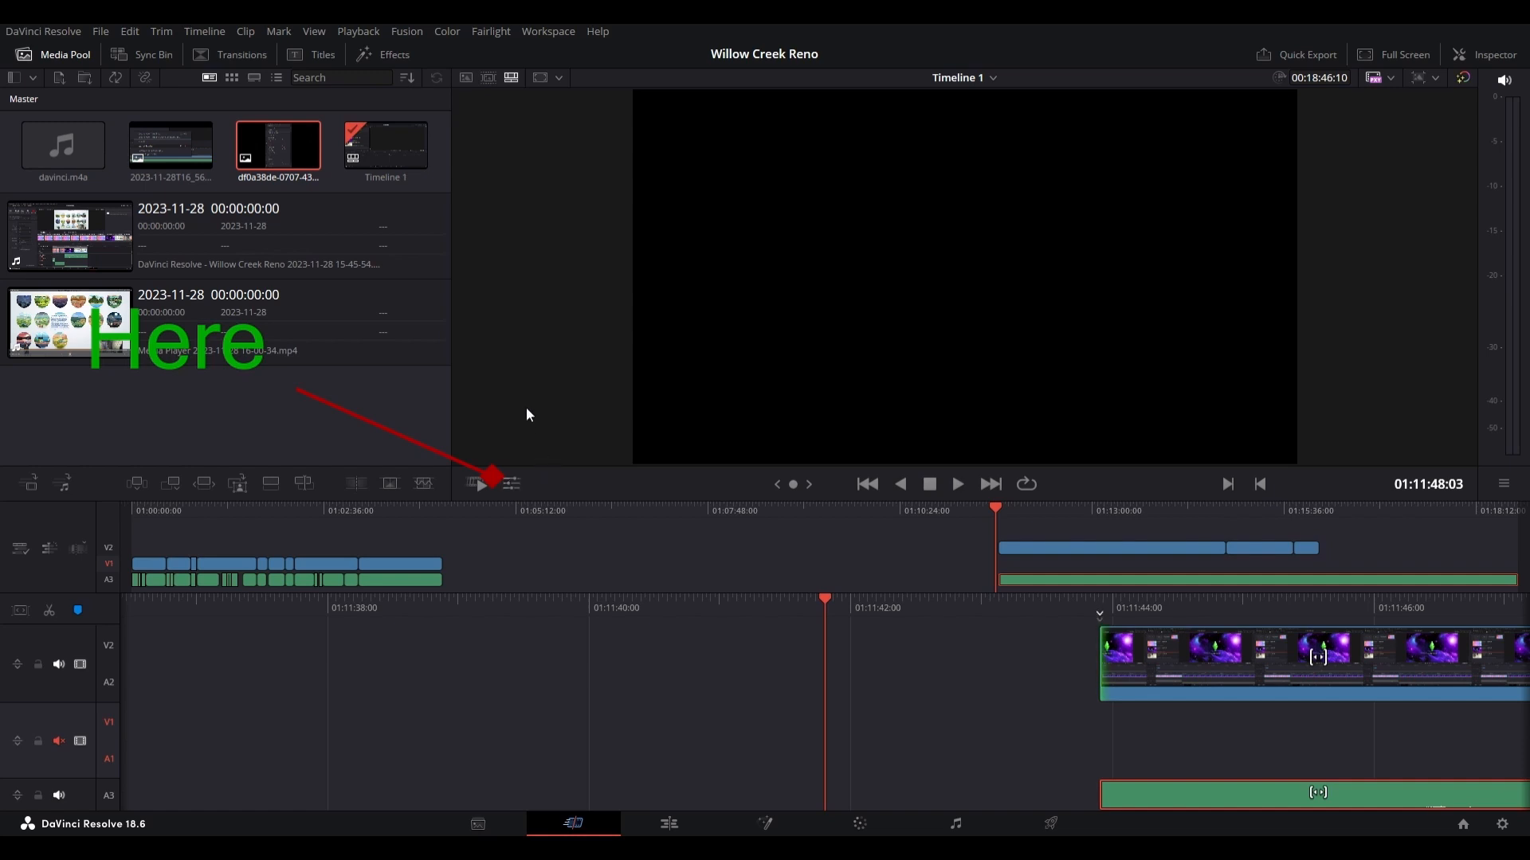
Step: Try to set the speed of the selected A3 audio clip to 3.5
click(510, 484)
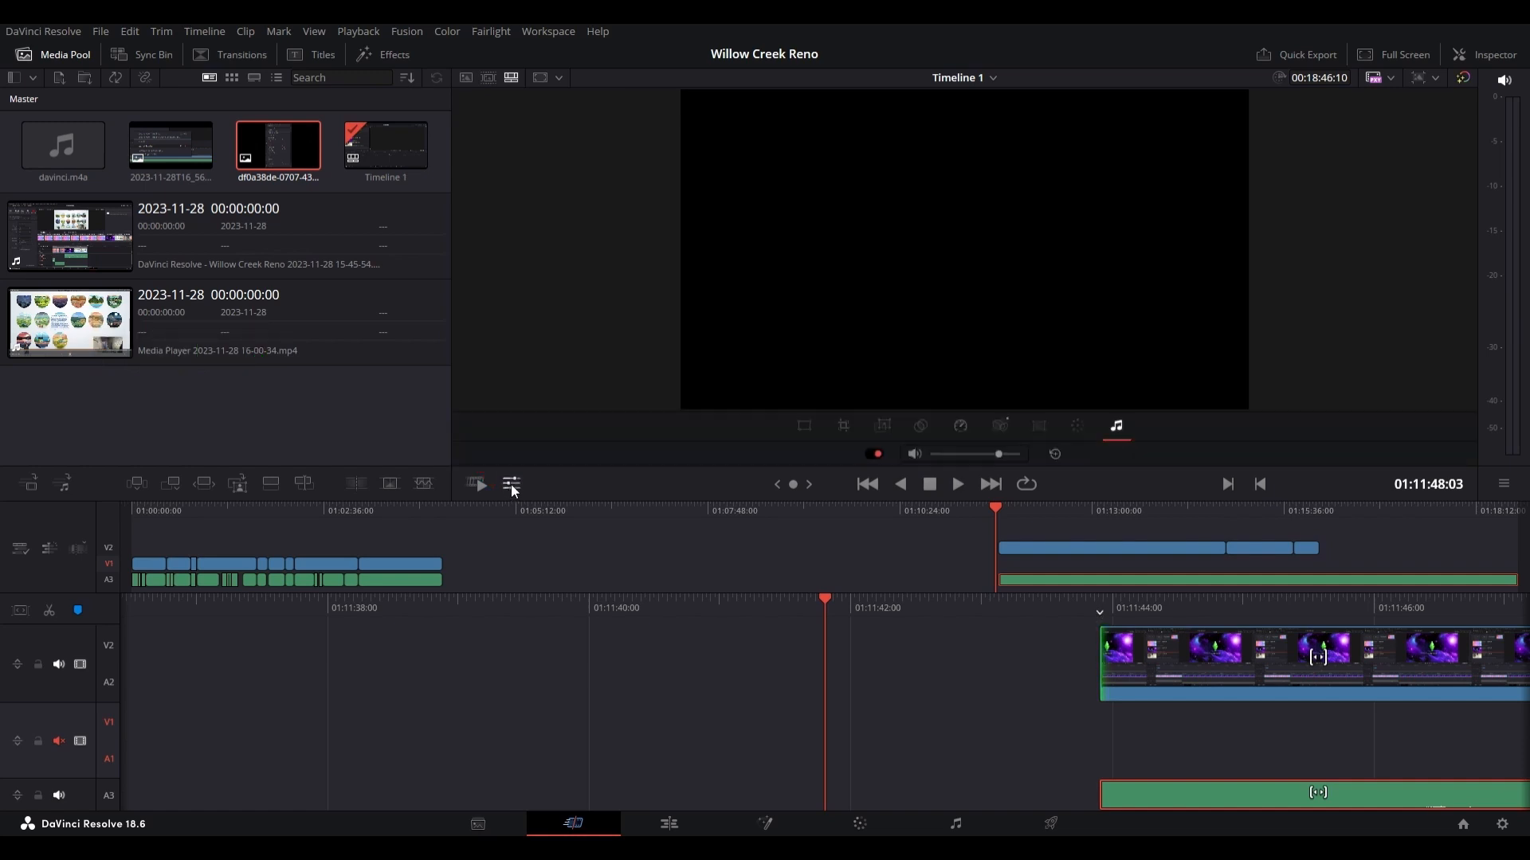
click(960, 428)
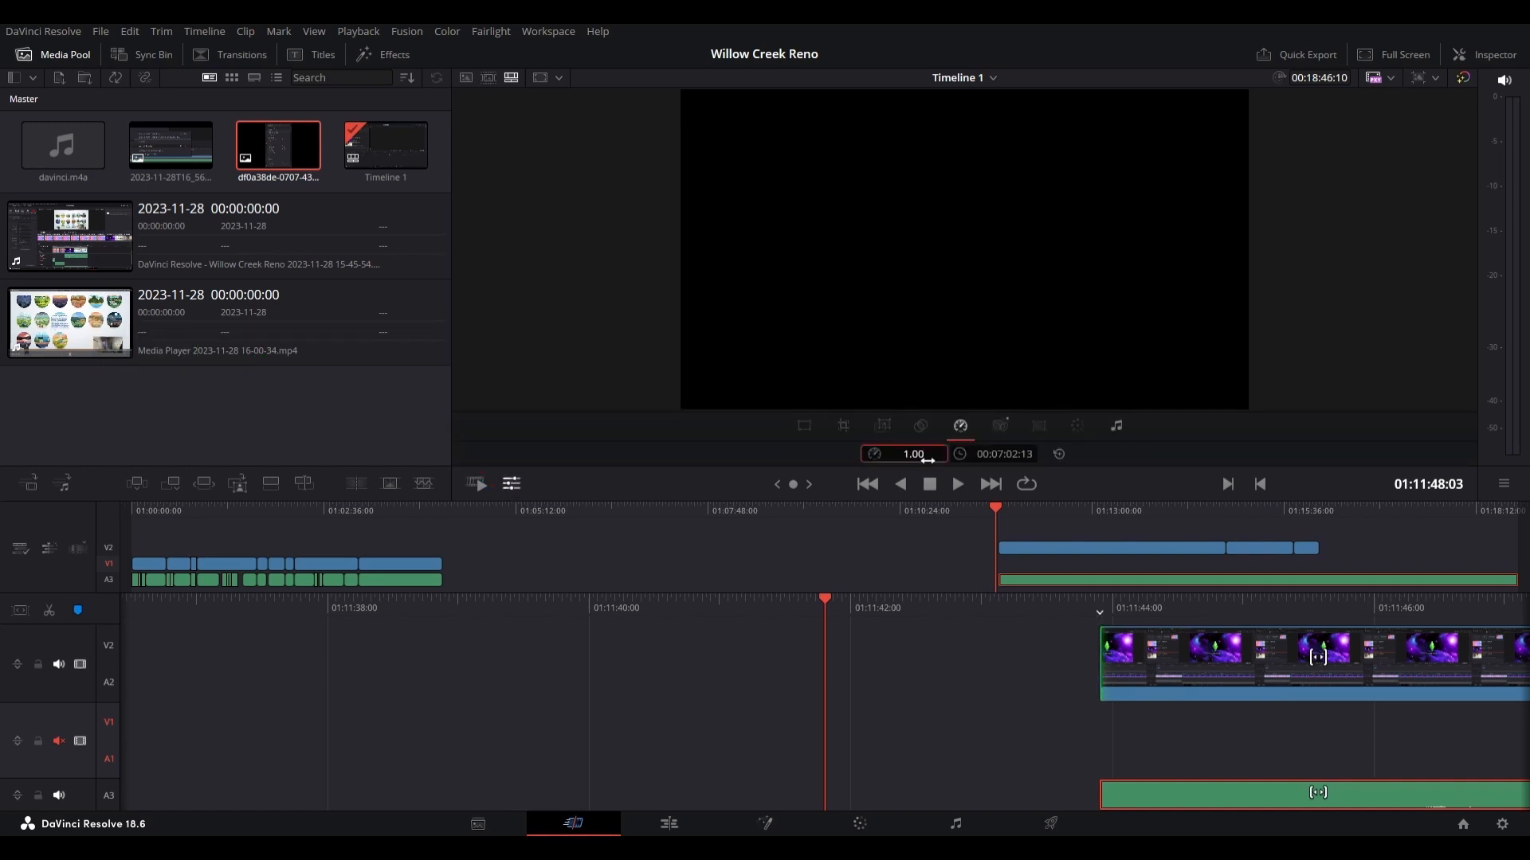
text(3.5)
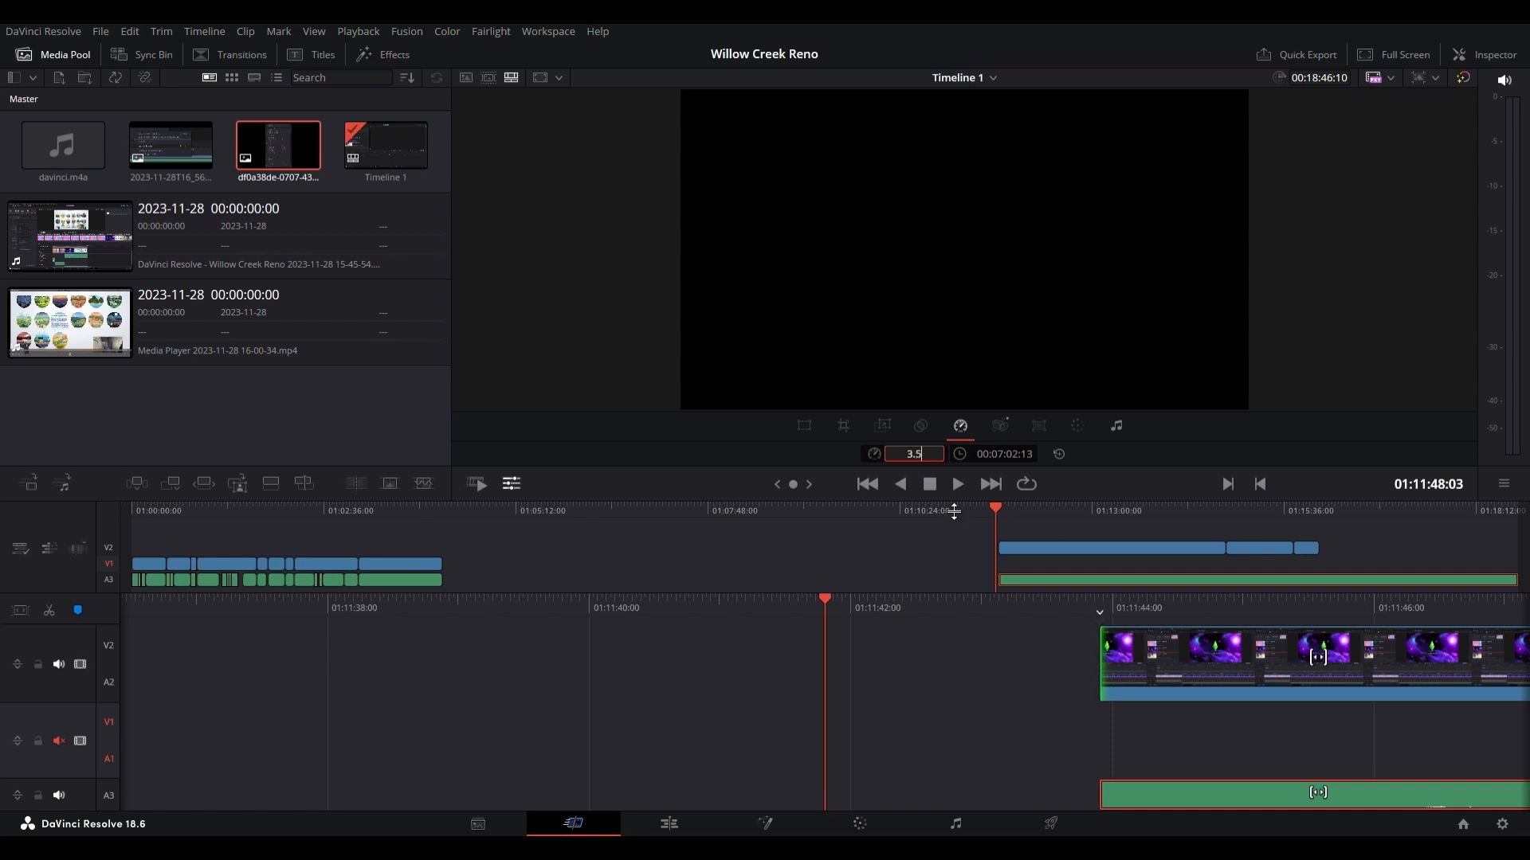
key(Escape)
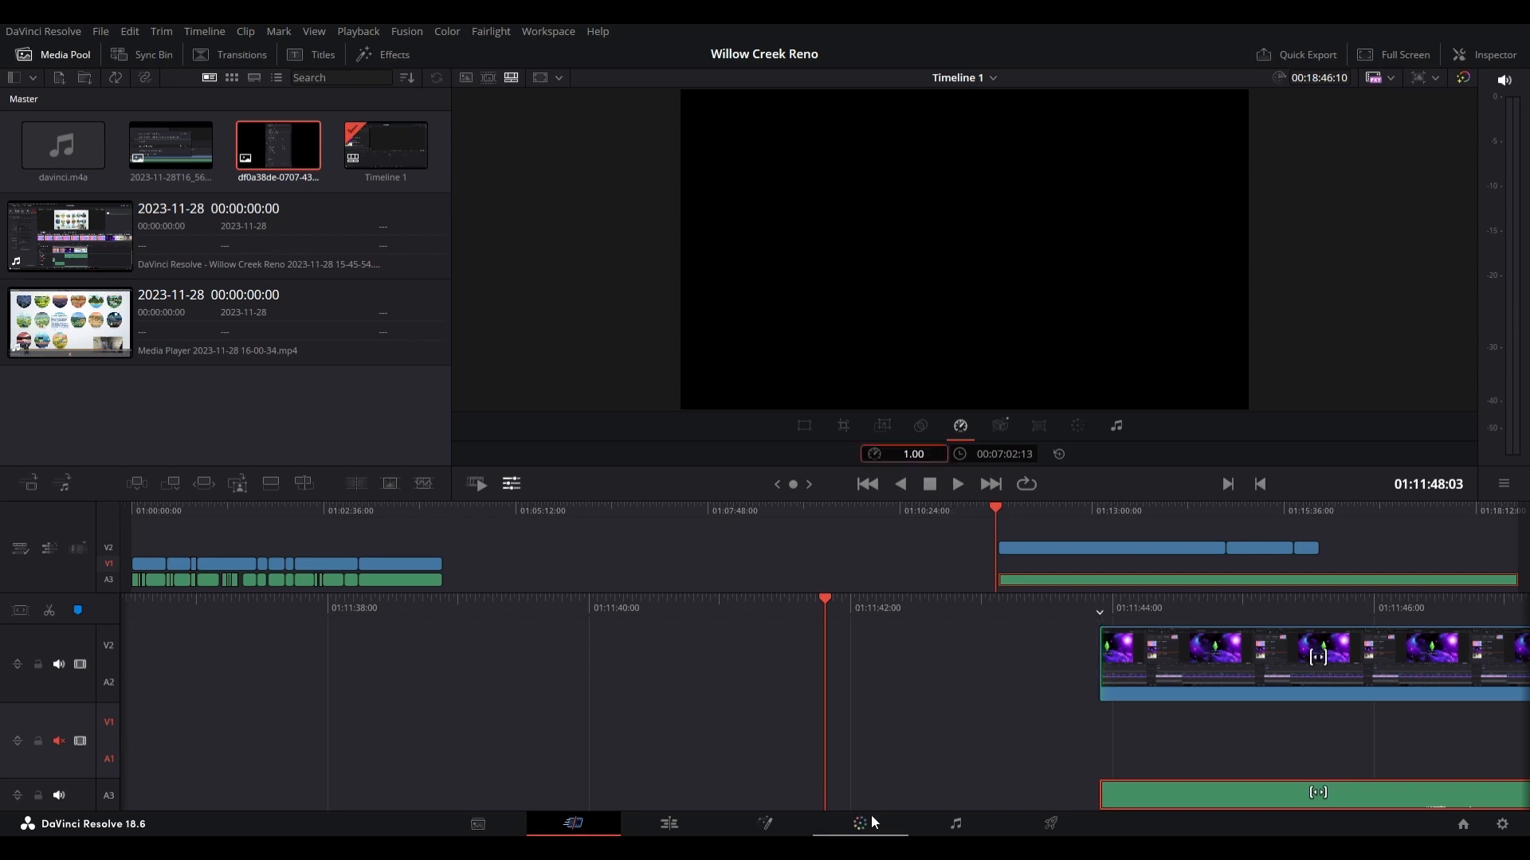
Step: Examine the speed settings for the first V2 video clip and for the A3 audio clip
click(1236, 689)
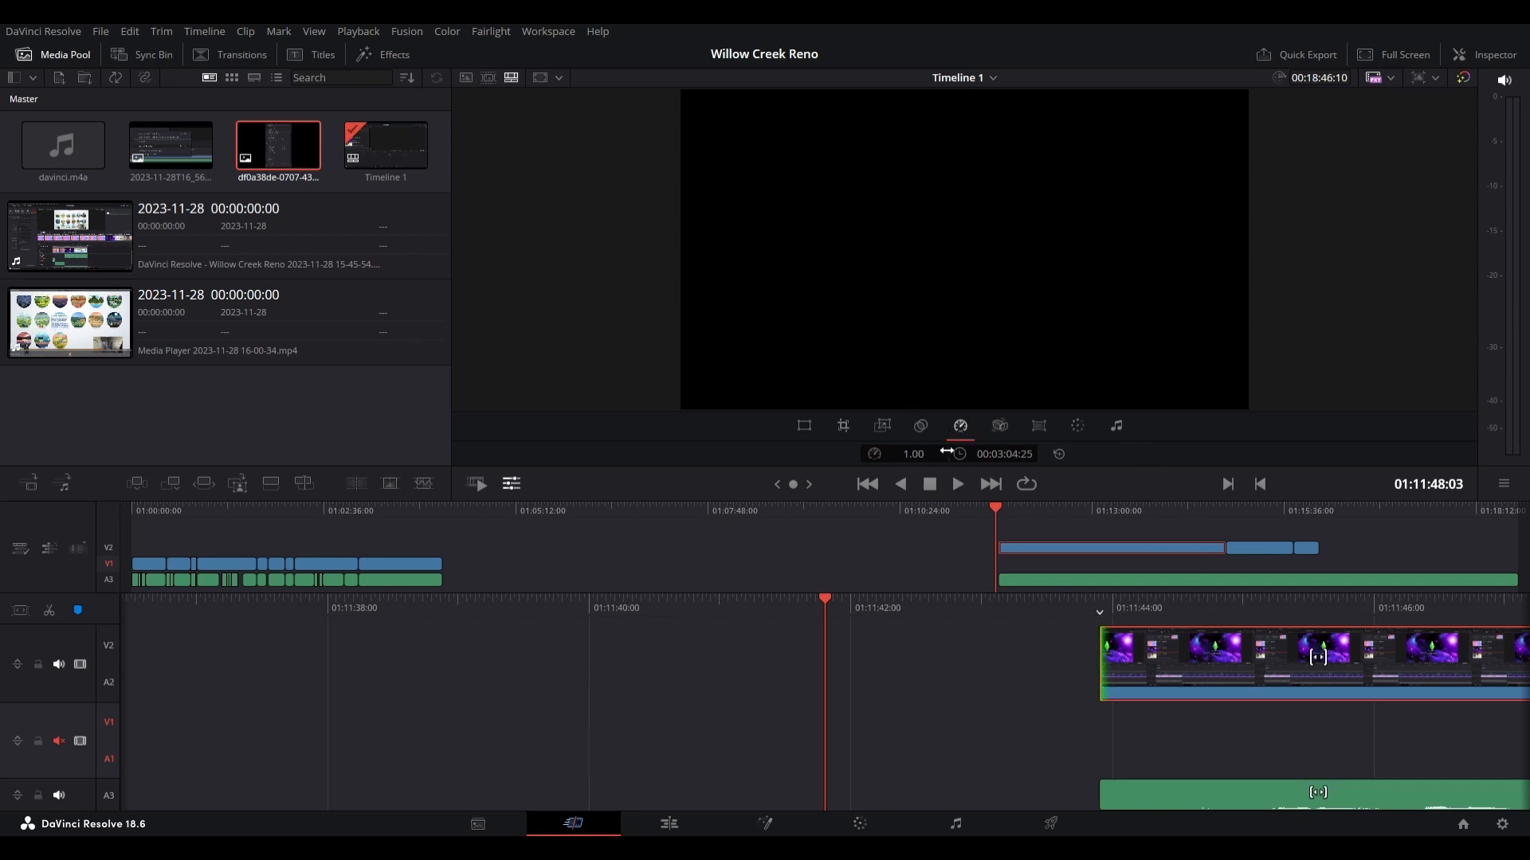
click(511, 484)
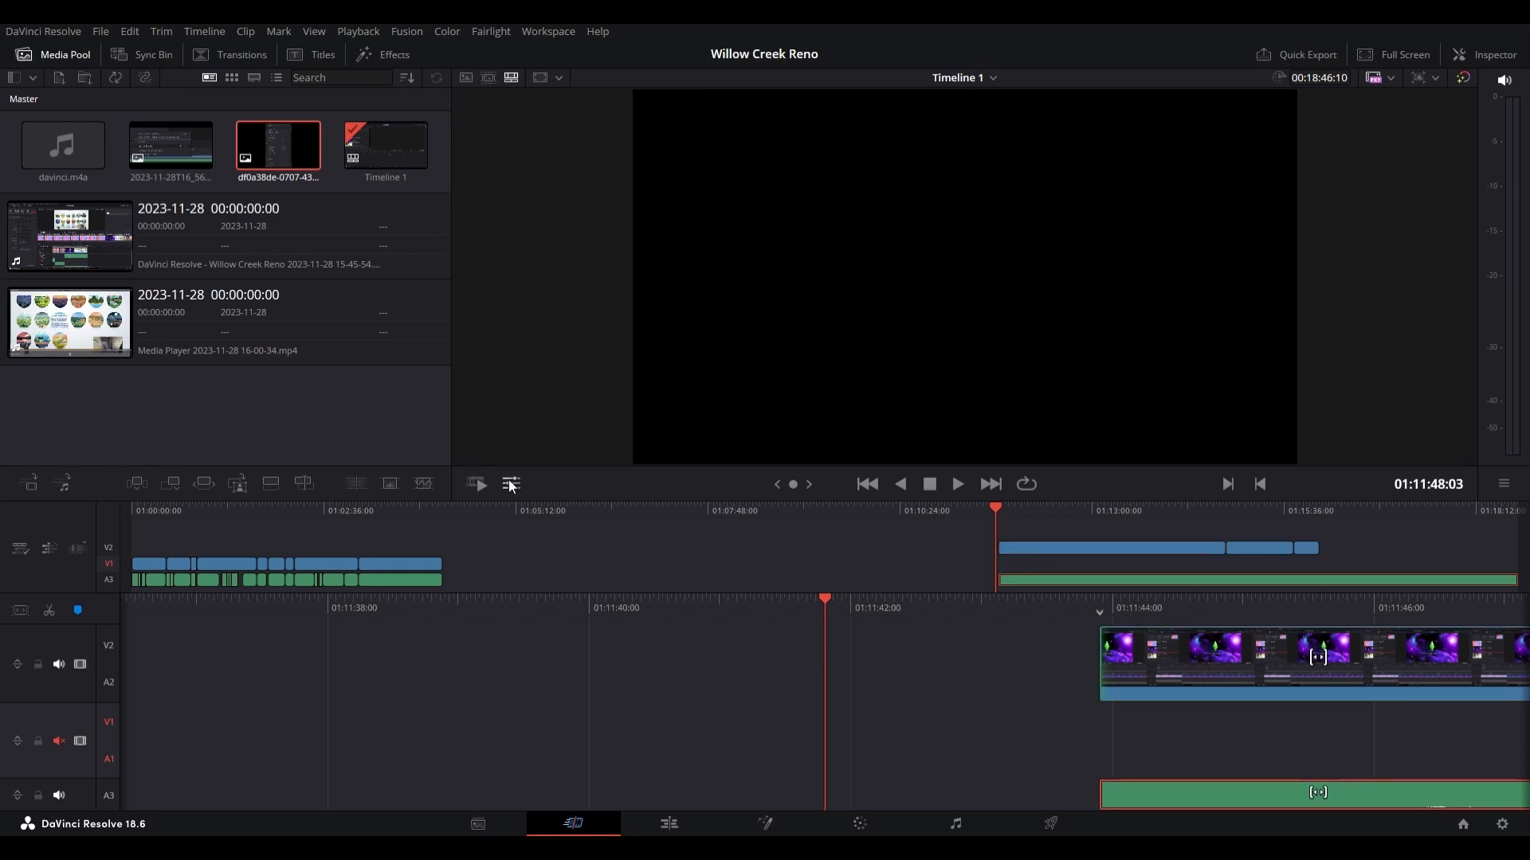
click(510, 483)
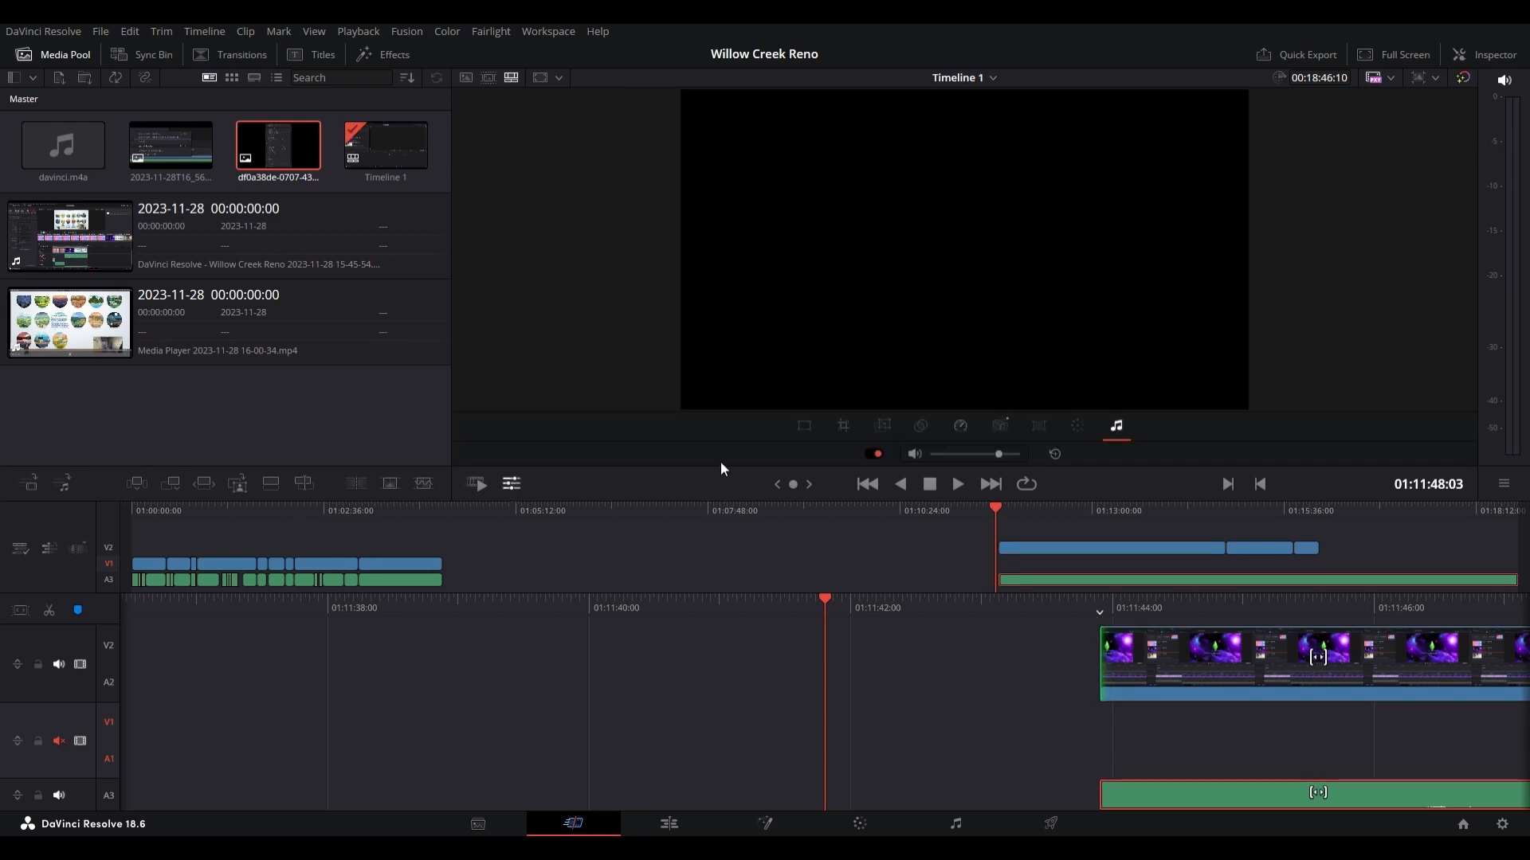
click(960, 431)
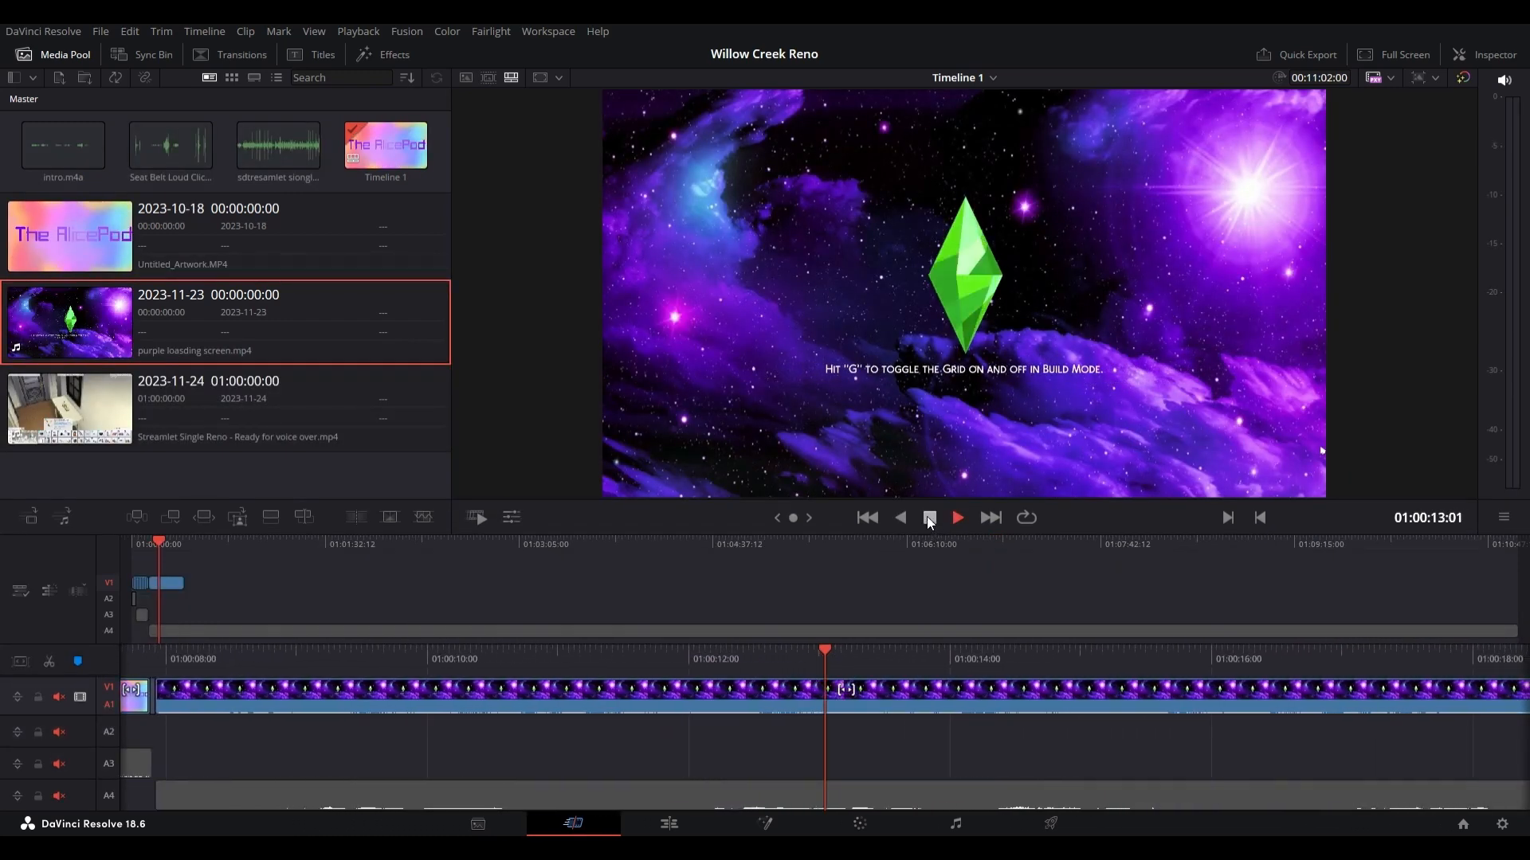
Step: Split the purple loading screen clip at 01:00:13:20 and delete the part after the cut
click(928, 519)
click(666, 701)
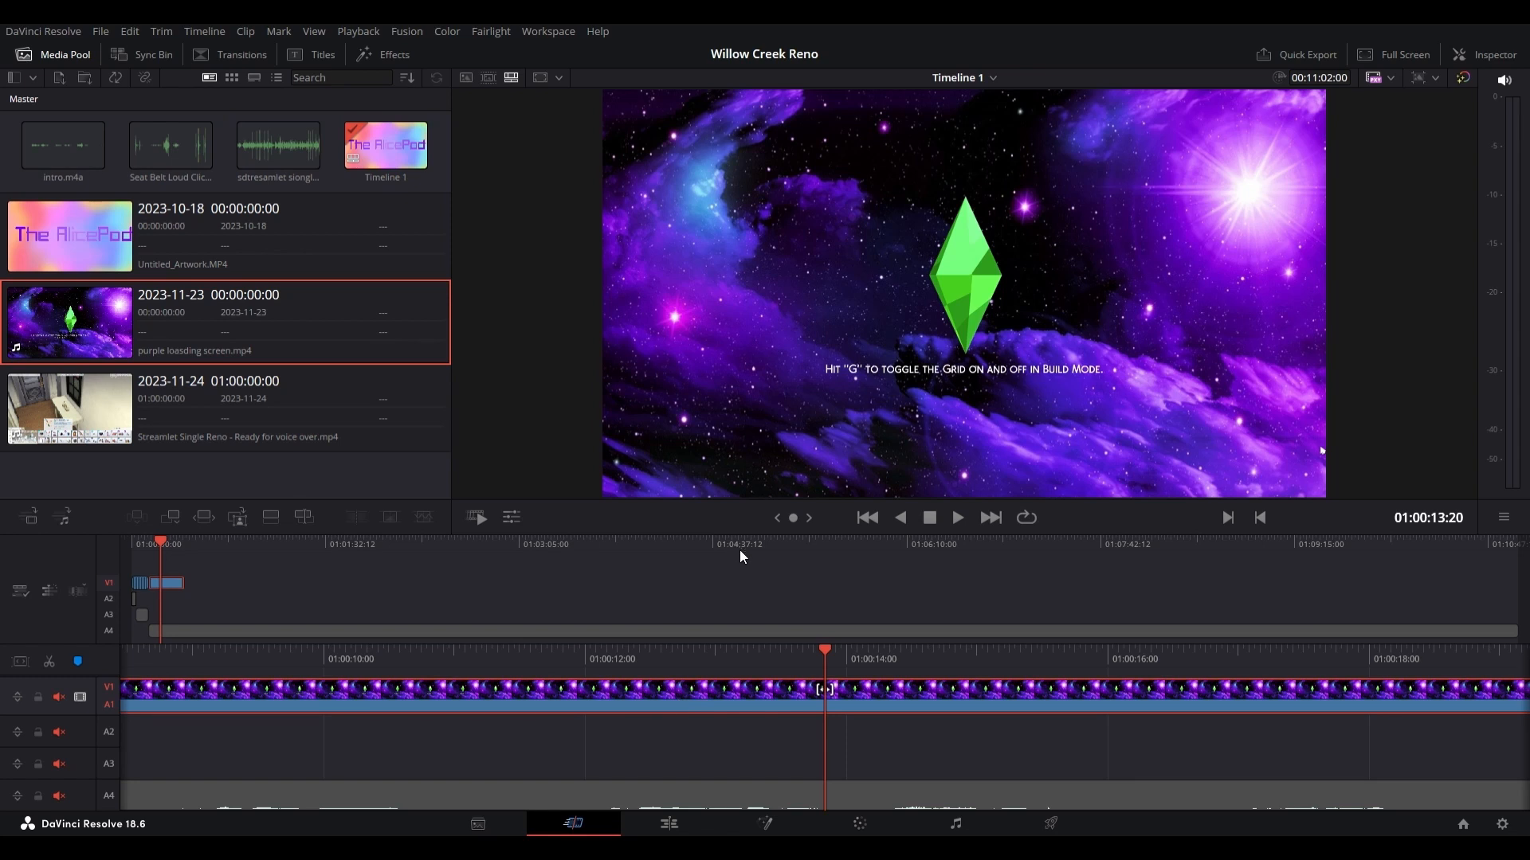
click(49, 661)
click(930, 702)
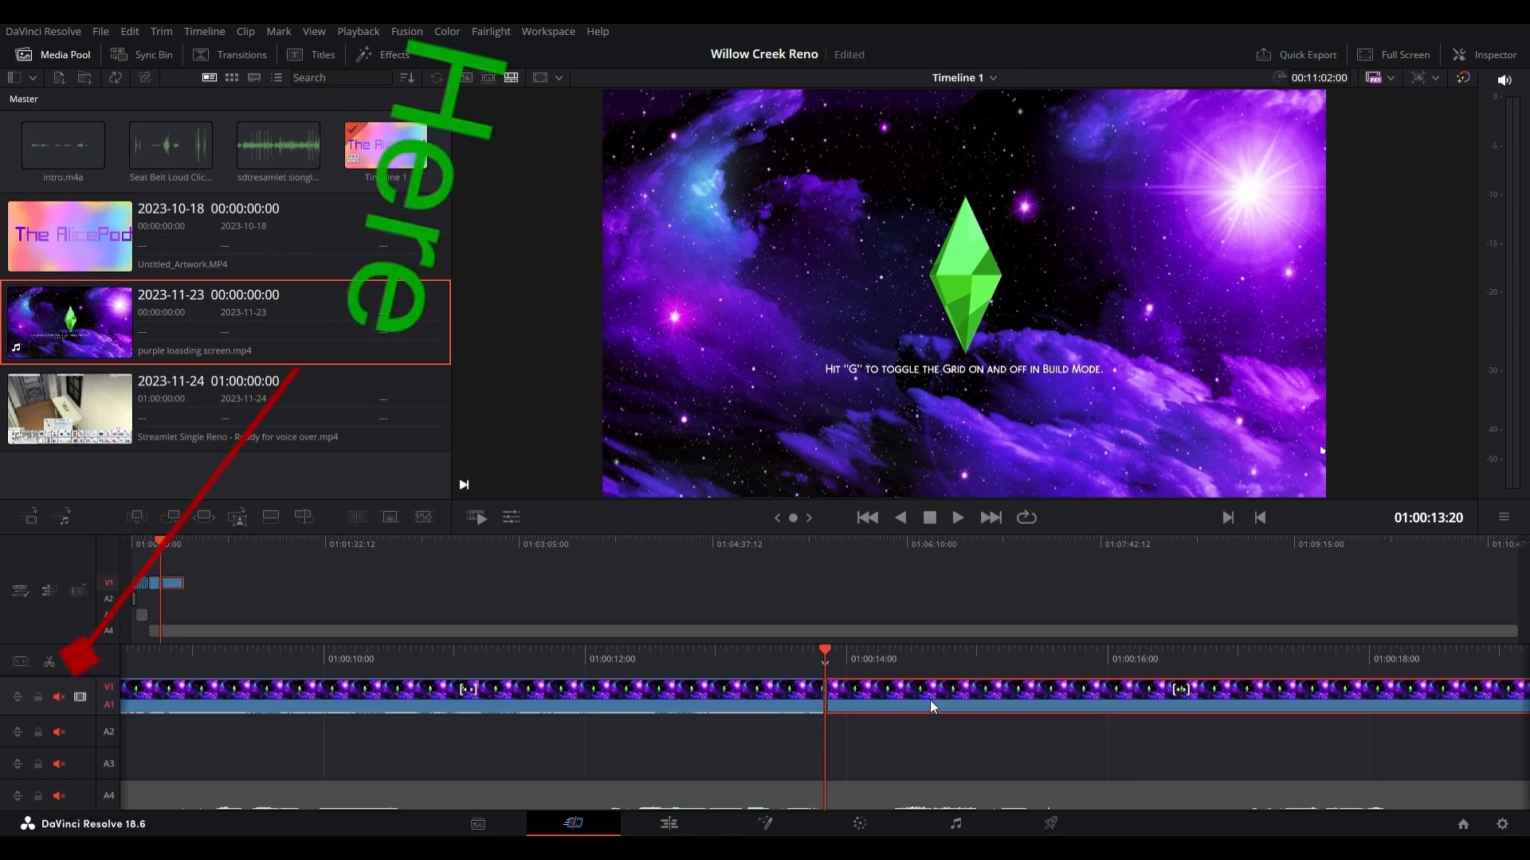
key(Delete)
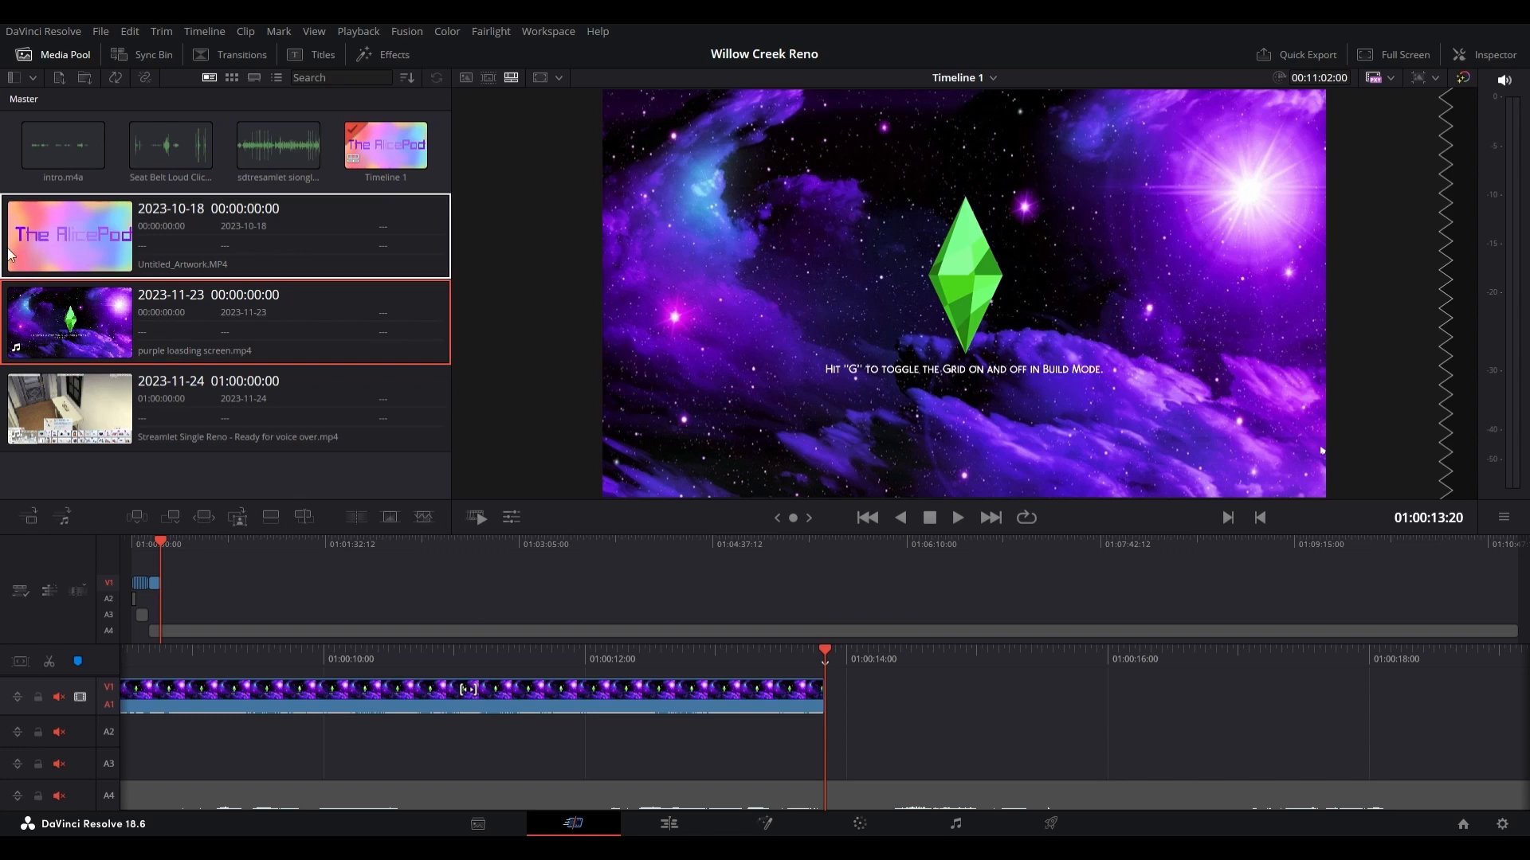
Step: Add the "Streamlet Single Reno - Ready for voice over.mp4" clip to V1 directly after the purple loading screen clip, and select it
drag(44, 431, 849, 731)
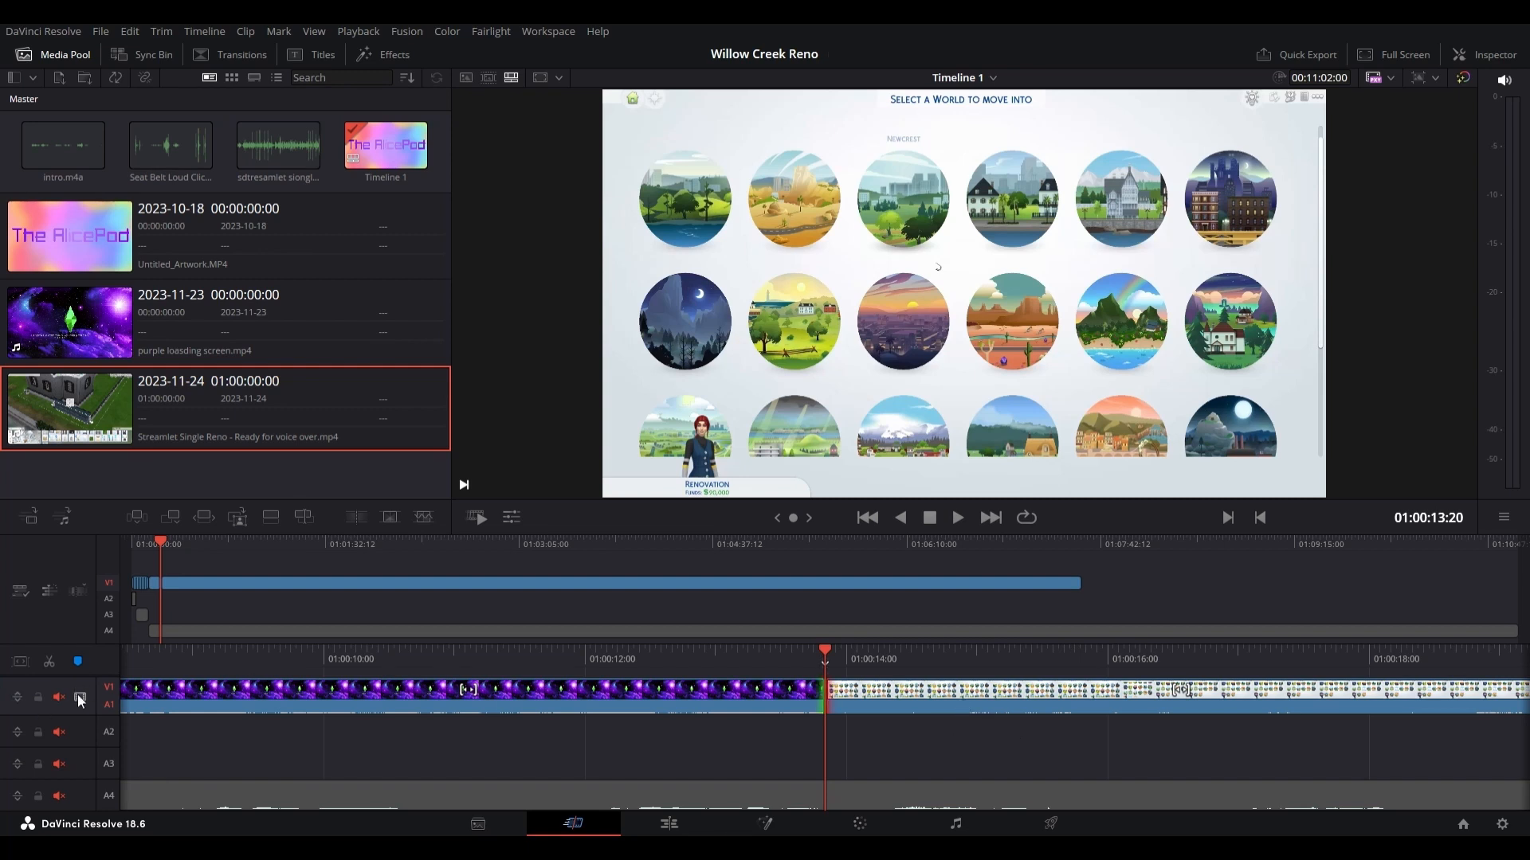
click(988, 697)
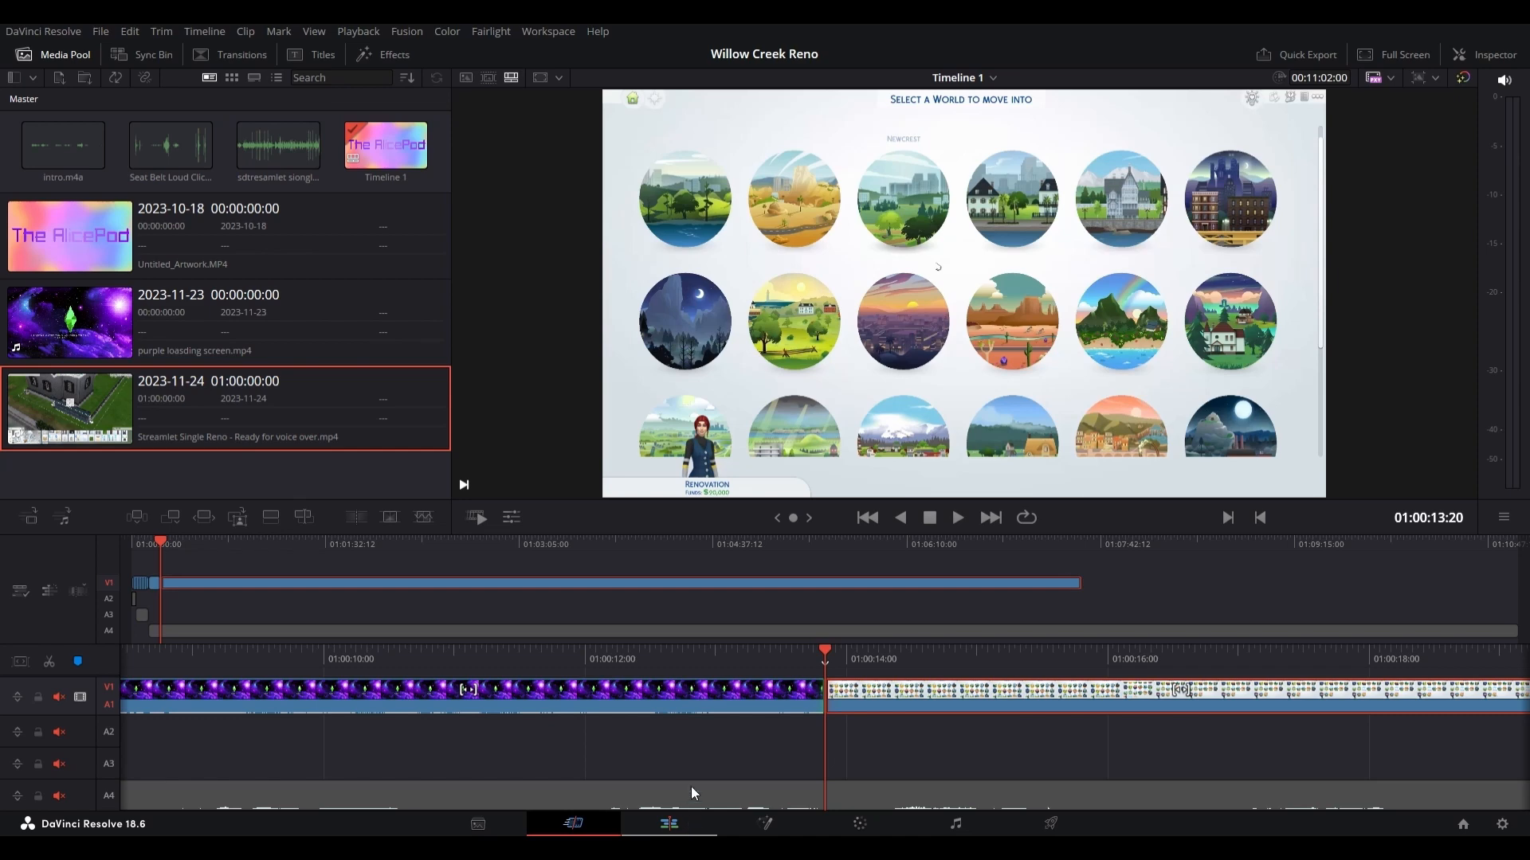
Step: Add a basic Text title on Video 2 on the Edit page, overlapping the cut between the loading screen and Streamlet clips
key(shift+4)
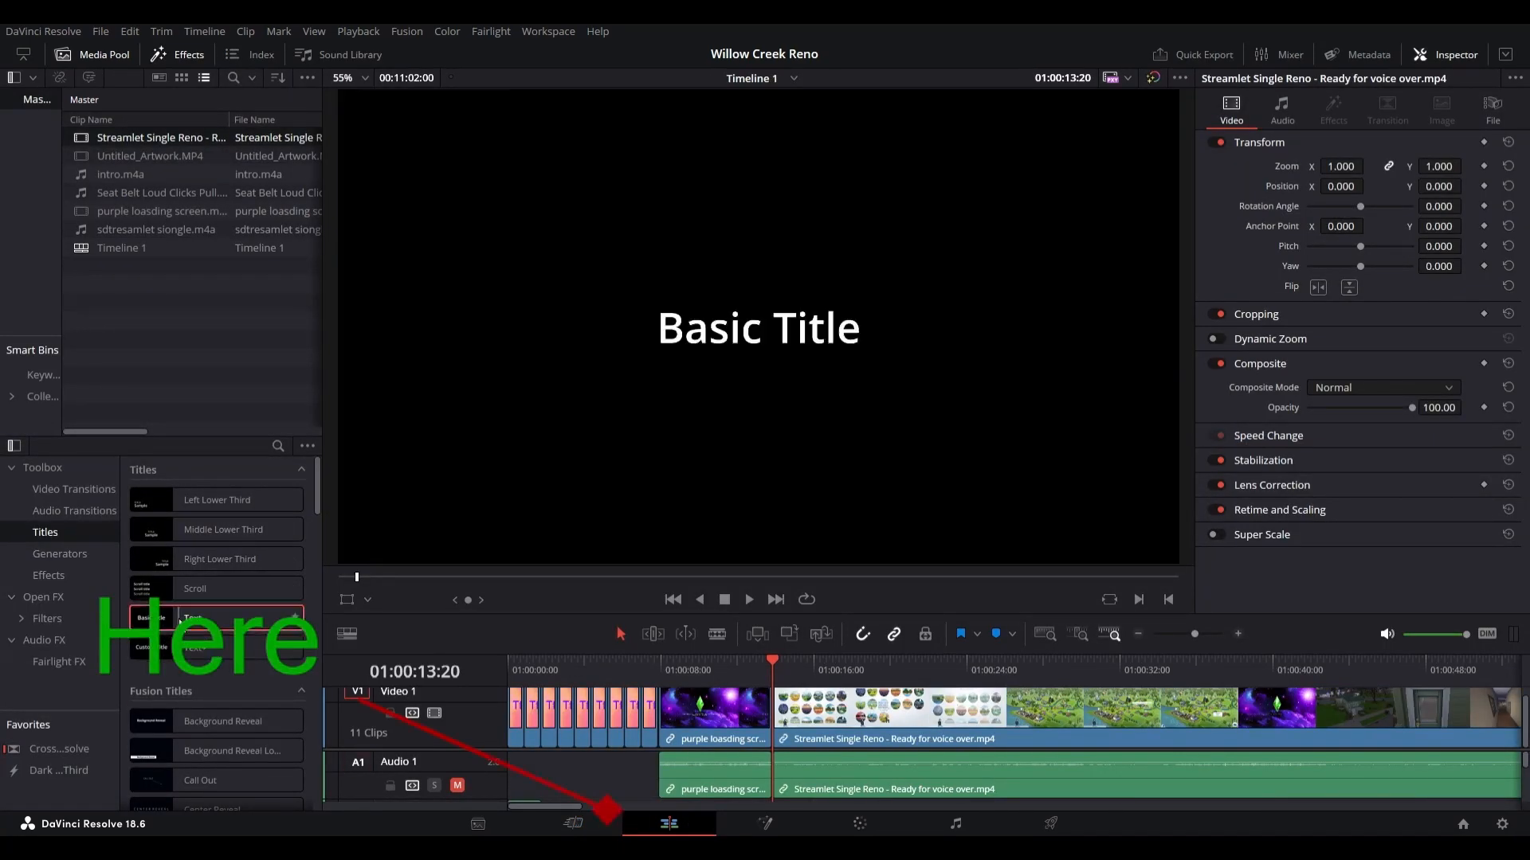
drag(182, 621, 813, 727)
drag(704, 726, 806, 736)
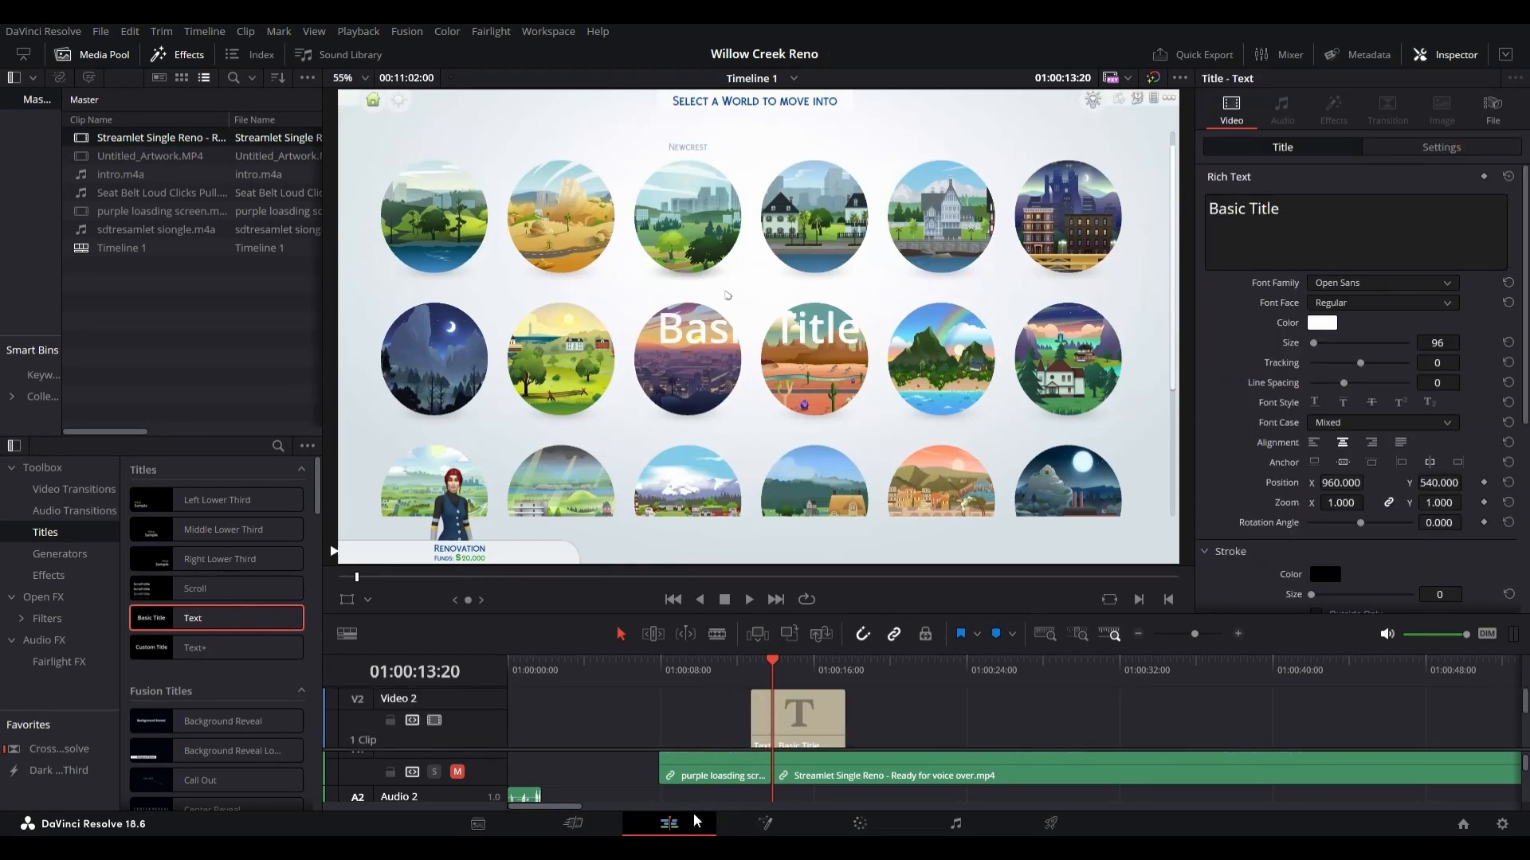
click(572, 823)
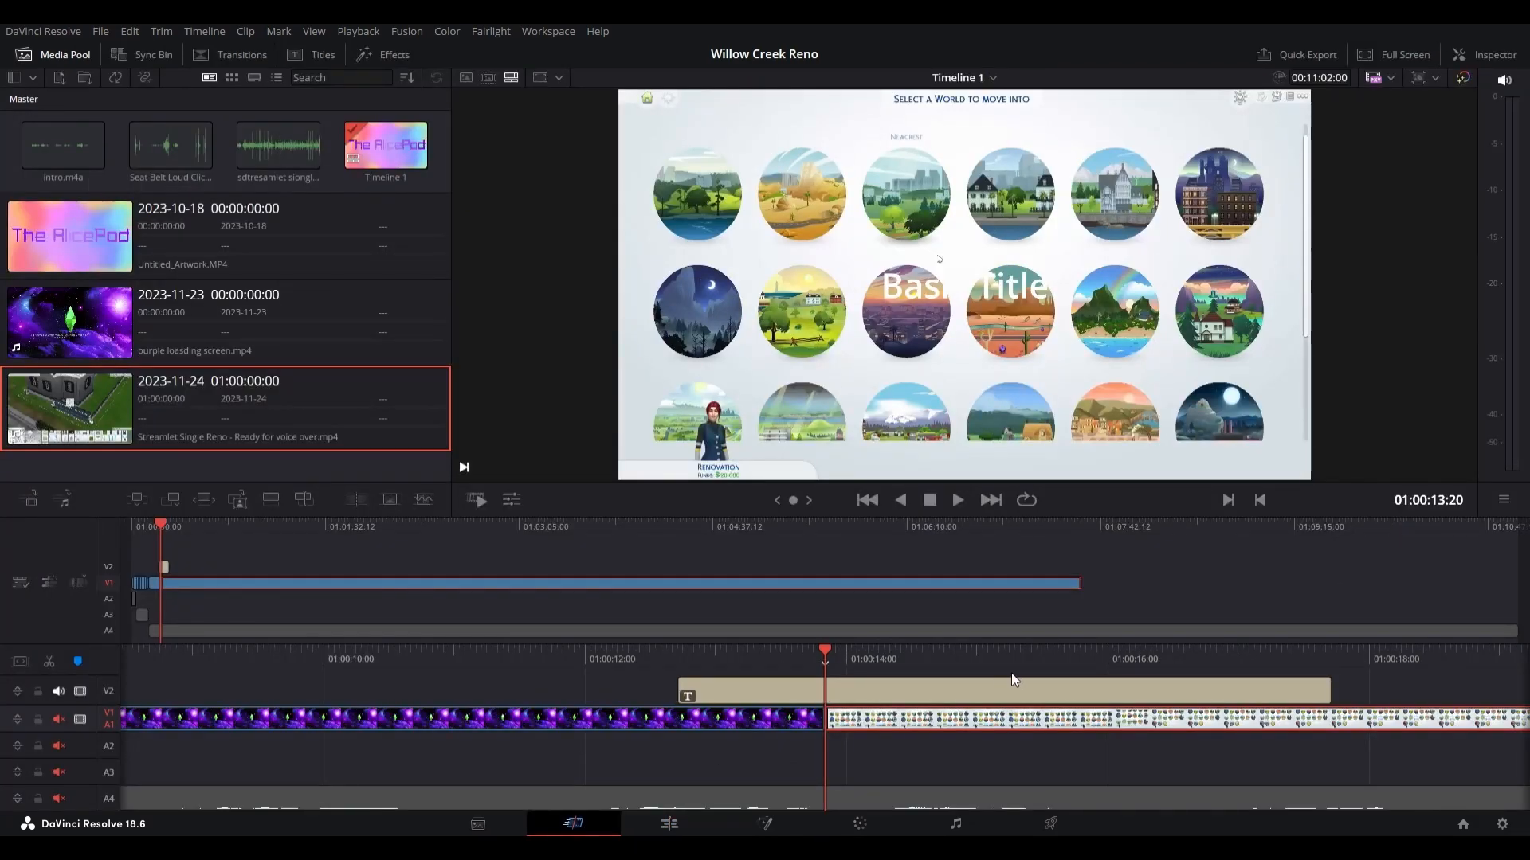
click(674, 824)
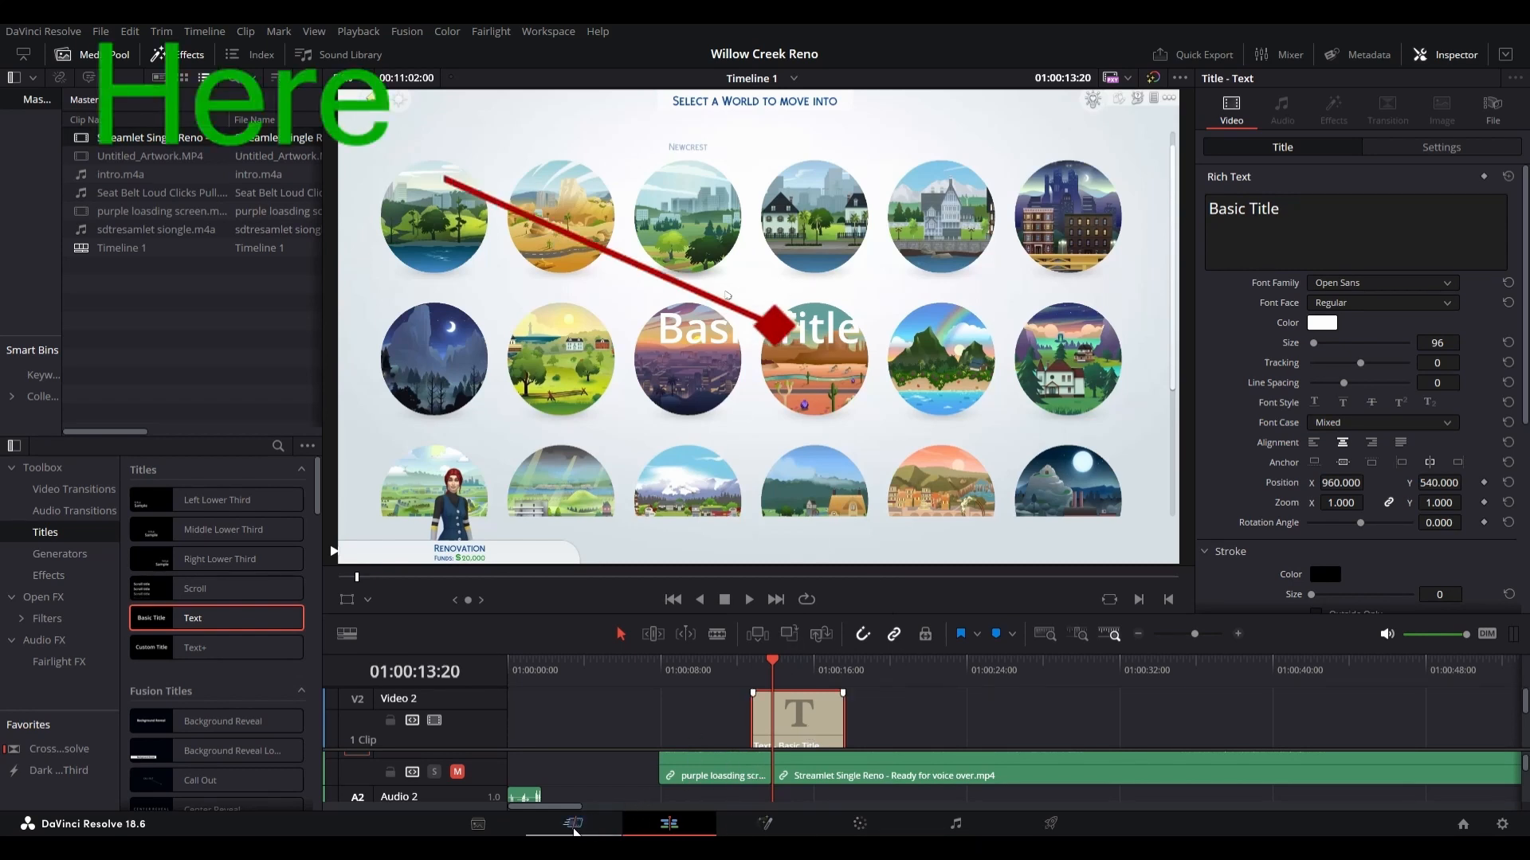
Step: Import the image "Streamlet Single - Before - Bathroom.png" into the media pool
click(72, 50)
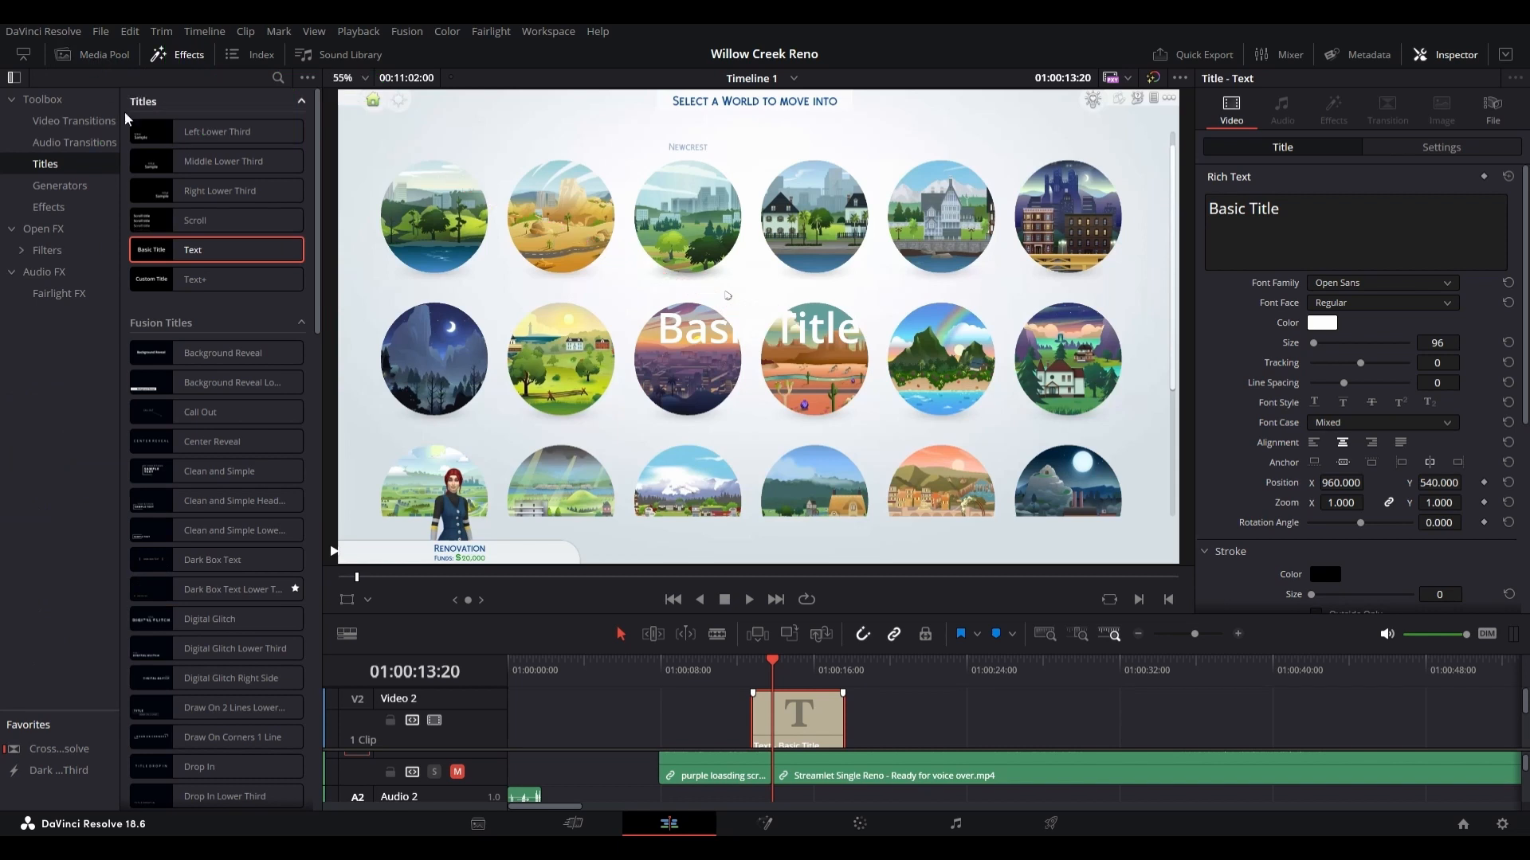
click(72, 50)
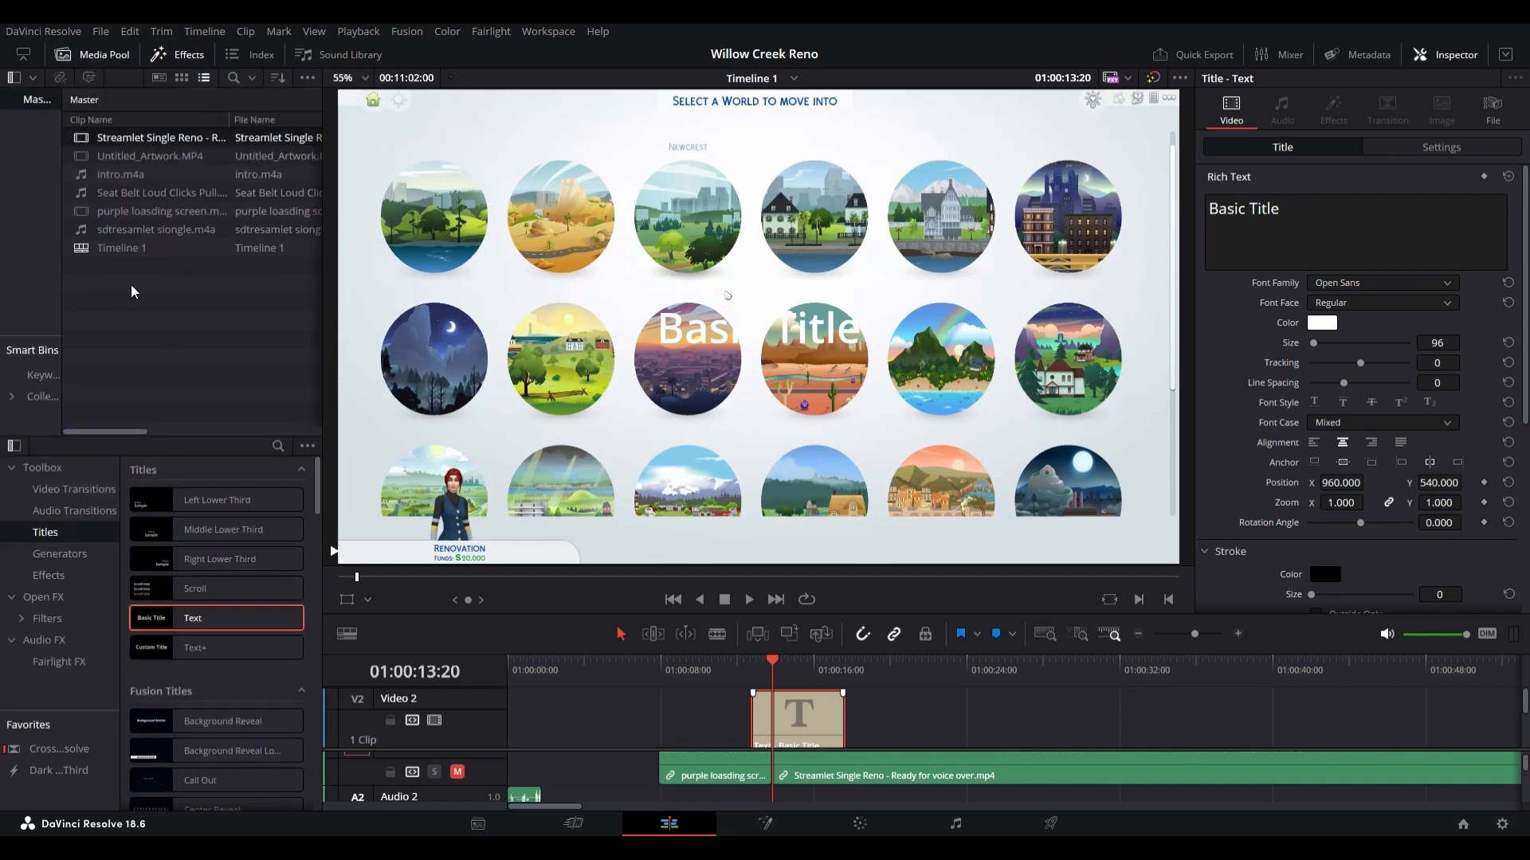
click(186, 363)
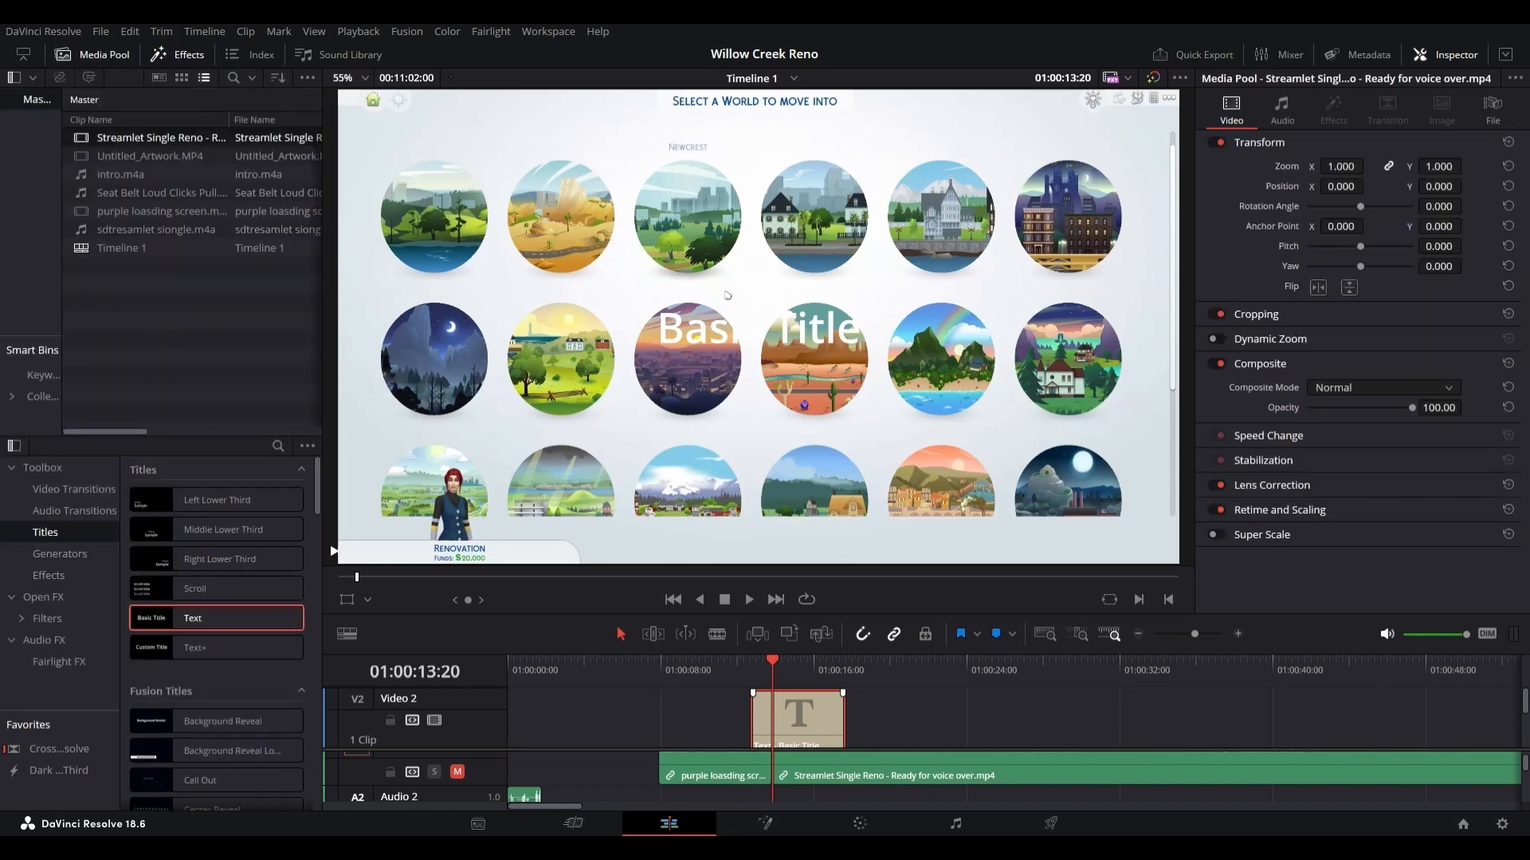
click(141, 240)
click(131, 332)
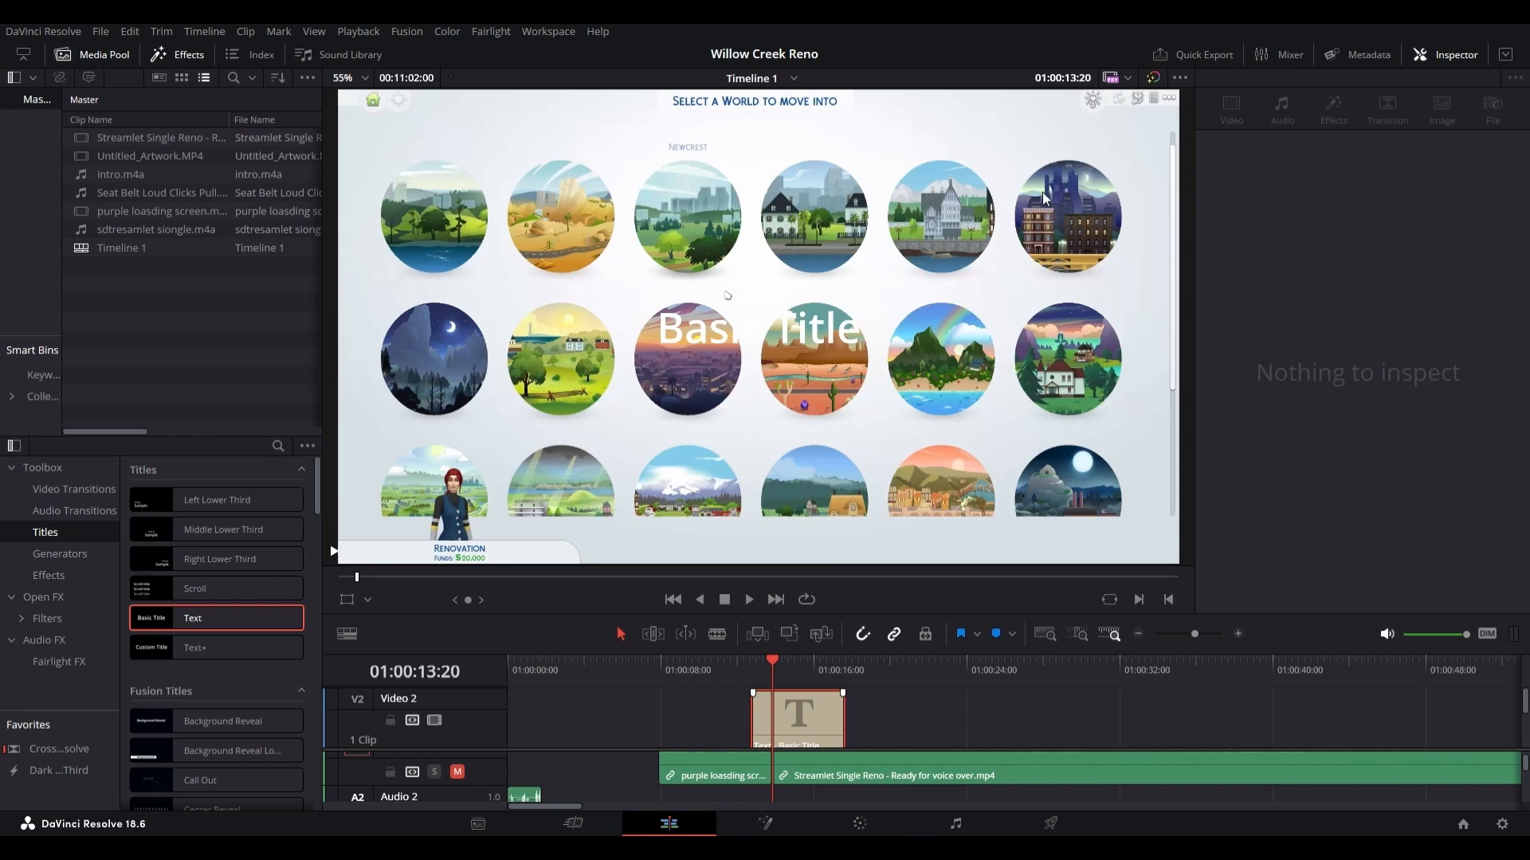
drag(1043, 193, 101, 365)
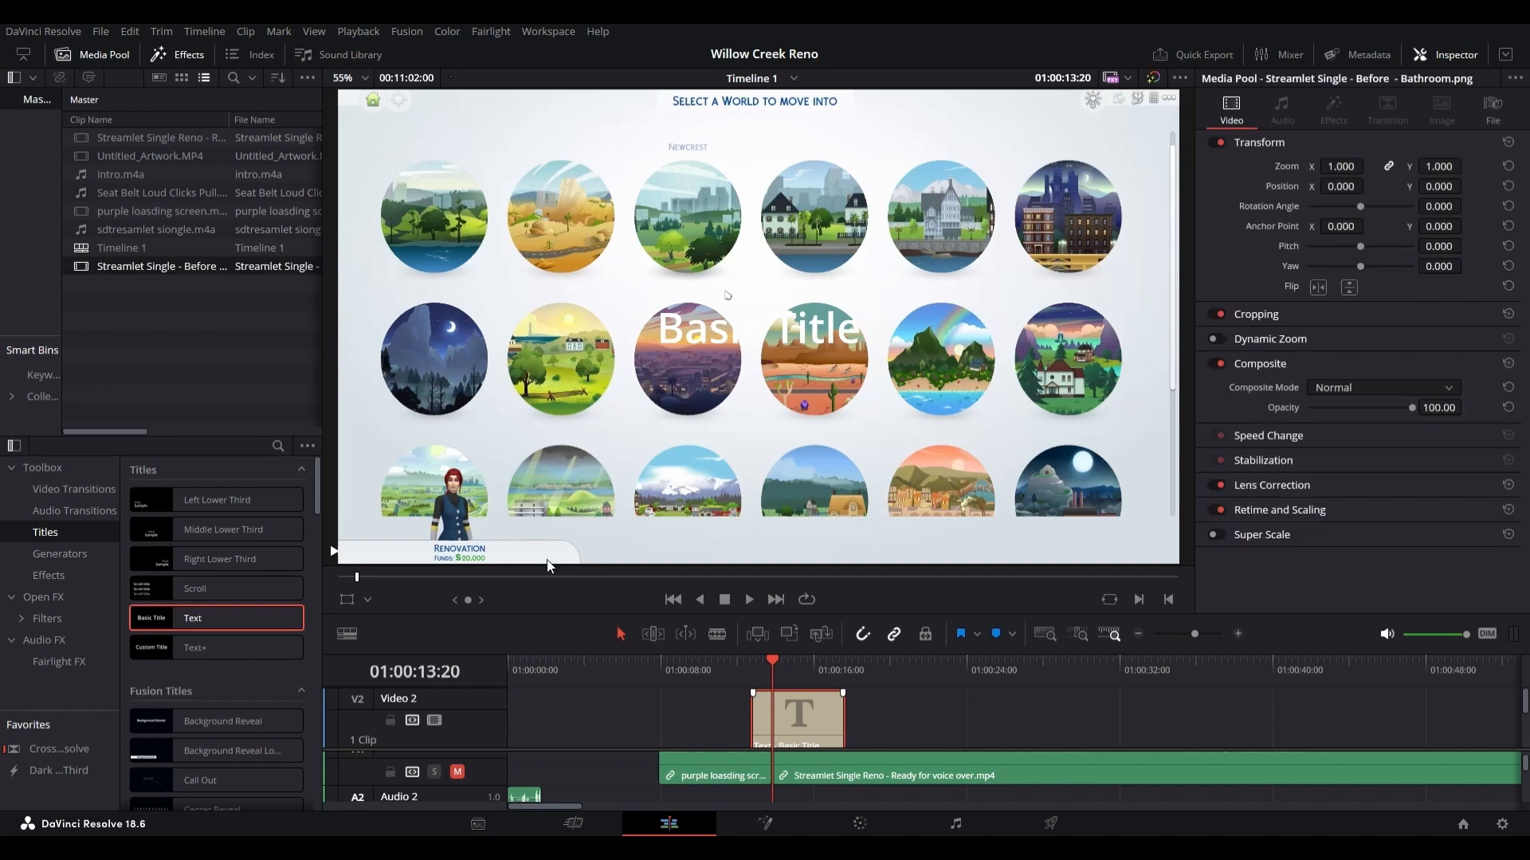
Step: Place the bathroom image on Video 2 directly after the title, move the playhead to 01:00:20:03 and select the image clip
mouse_move(204, 267)
mouse_down()
mouse_move(706, 470)
mouse_move(808, 714)
mouse_move(886, 714)
mouse_move(861, 725)
mouse_move(863, 713)
mouse_up()
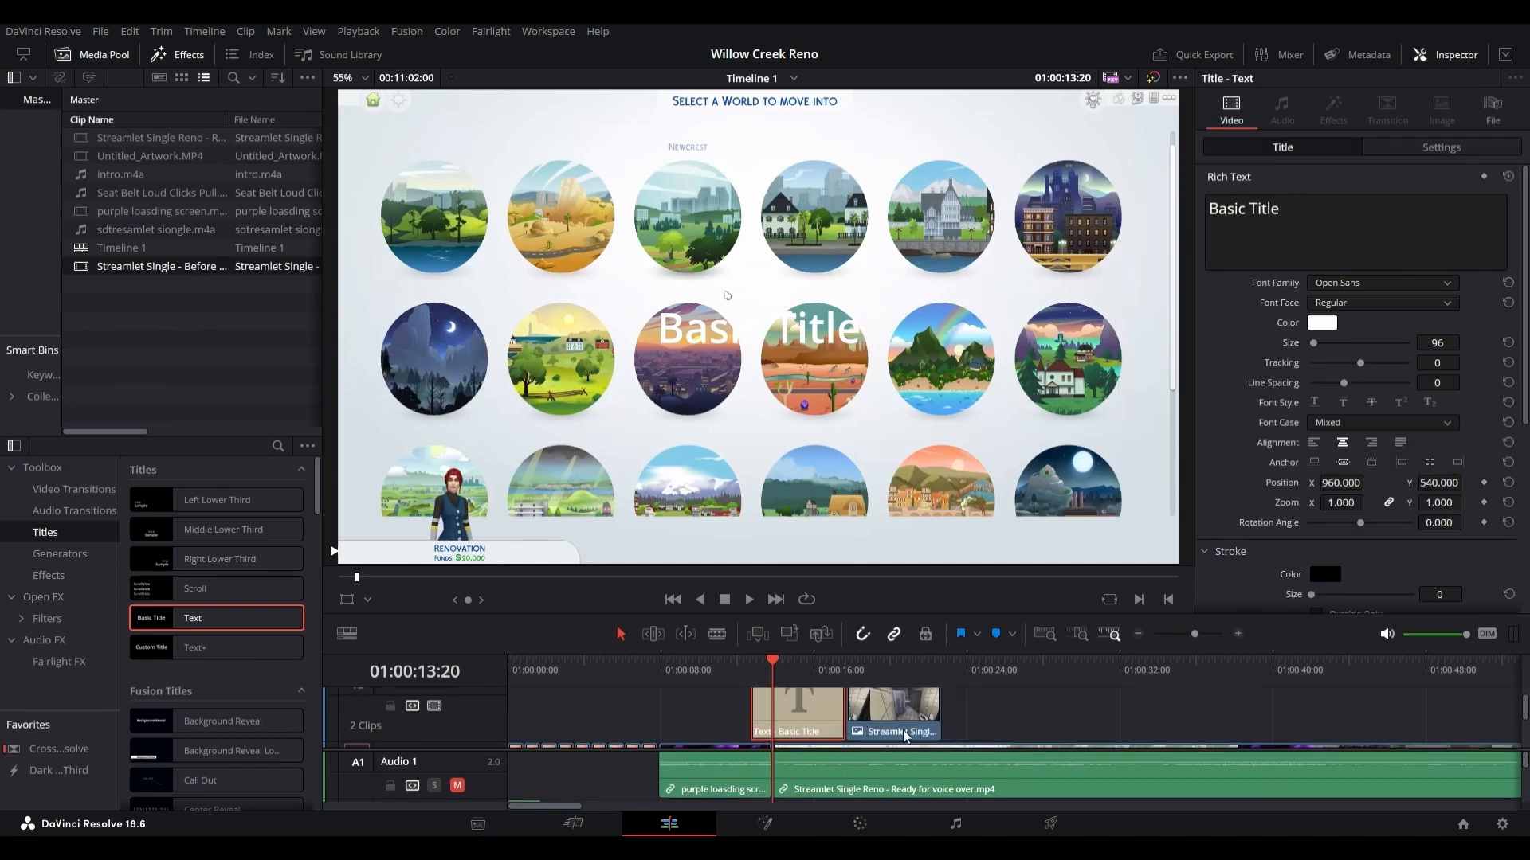
click(893, 674)
click(923, 723)
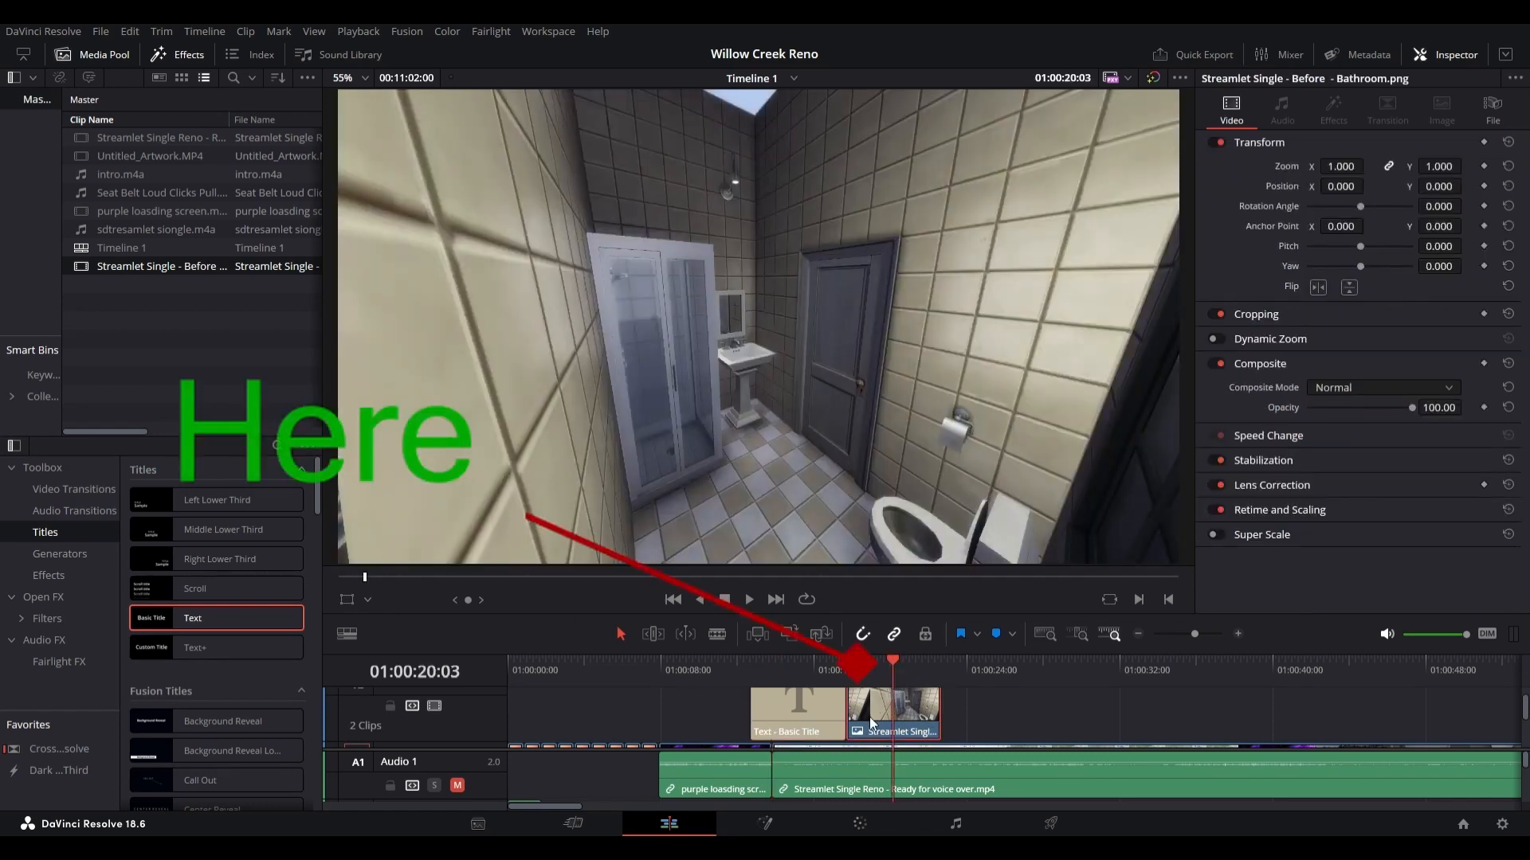
Step: Transform the bathroom image in the viewer, scaling it to about 0.244 and moving it to the frame's lower-right area
click(347, 599)
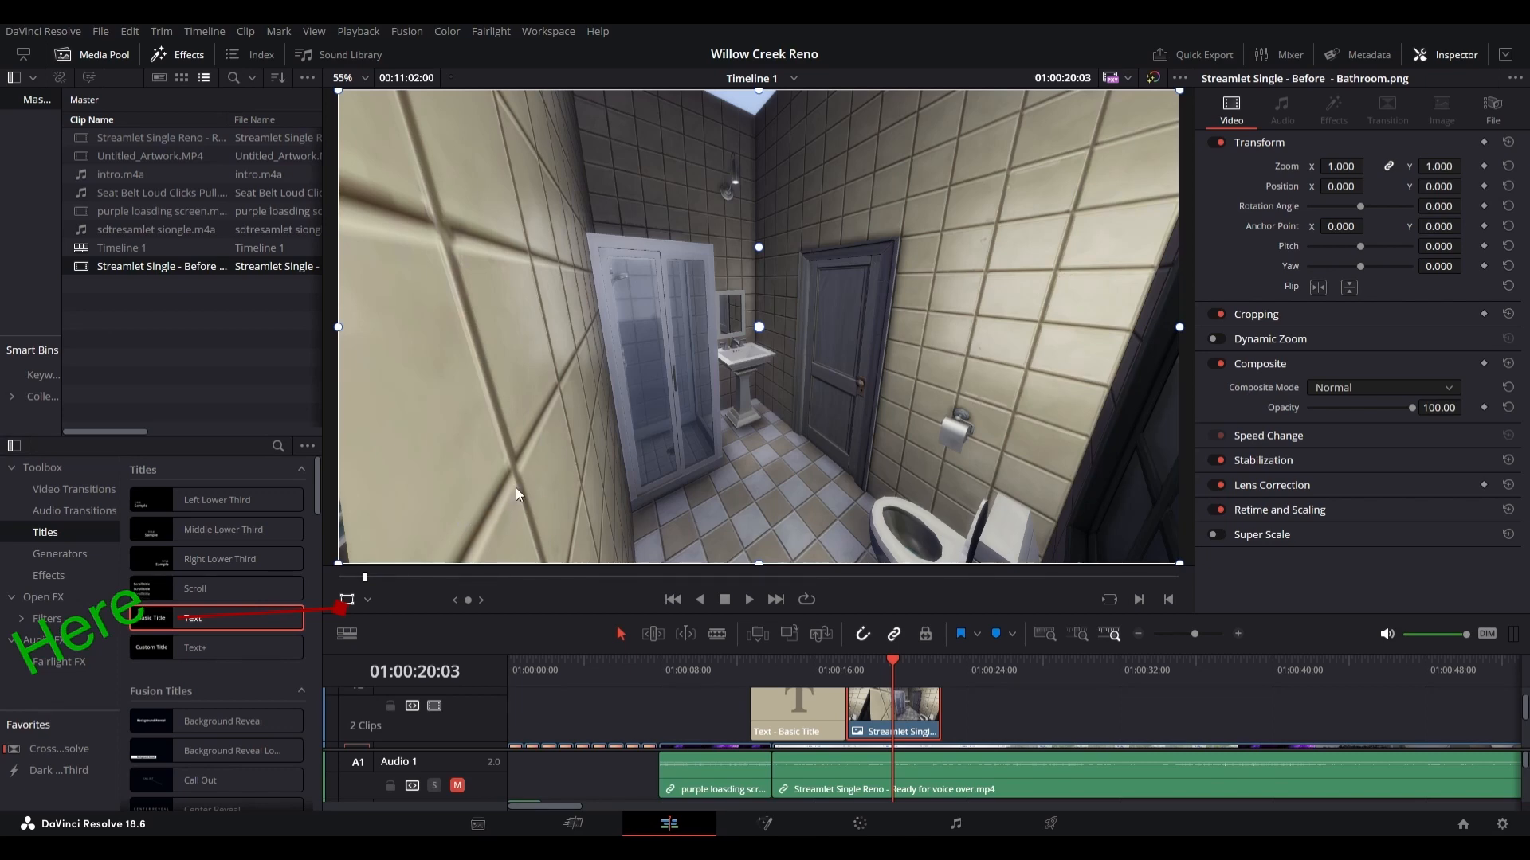
drag(340, 563, 553, 443)
mouse_move(766, 365)
mouse_down()
mouse_move(916, 478)
mouse_move(606, 334)
mouse_move(867, 456)
mouse_move(951, 344)
mouse_move(892, 392)
mouse_move(886, 423)
mouse_move(768, 369)
mouse_up()
drag(1046, 257, 985, 315)
drag(897, 362, 1081, 476)
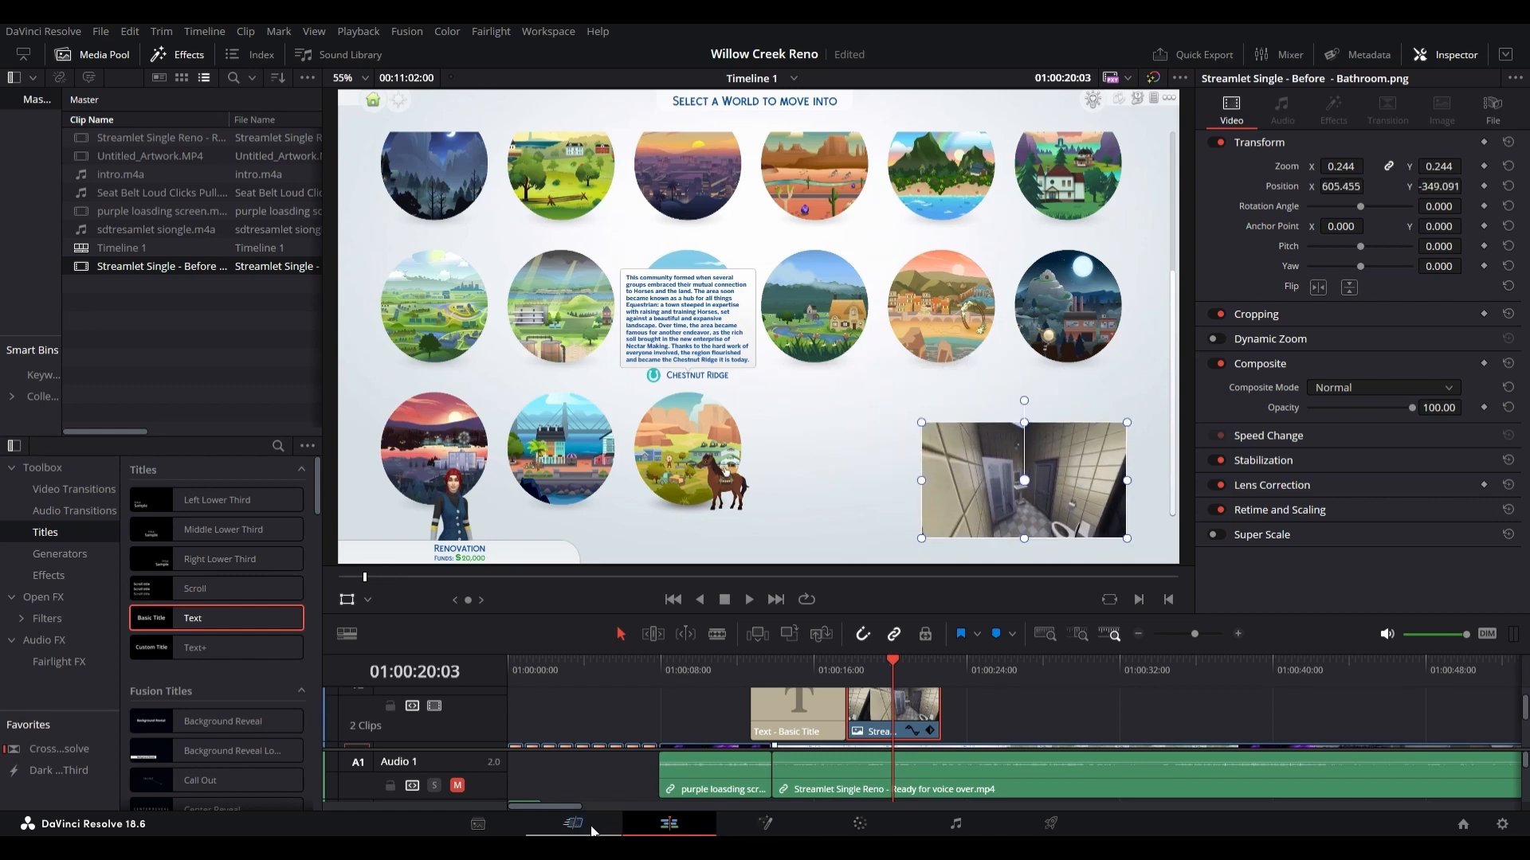
Step: Select the Basic Title clip, move the playhead to 01:00:13:20 and change the title's text colour to black
click(769, 734)
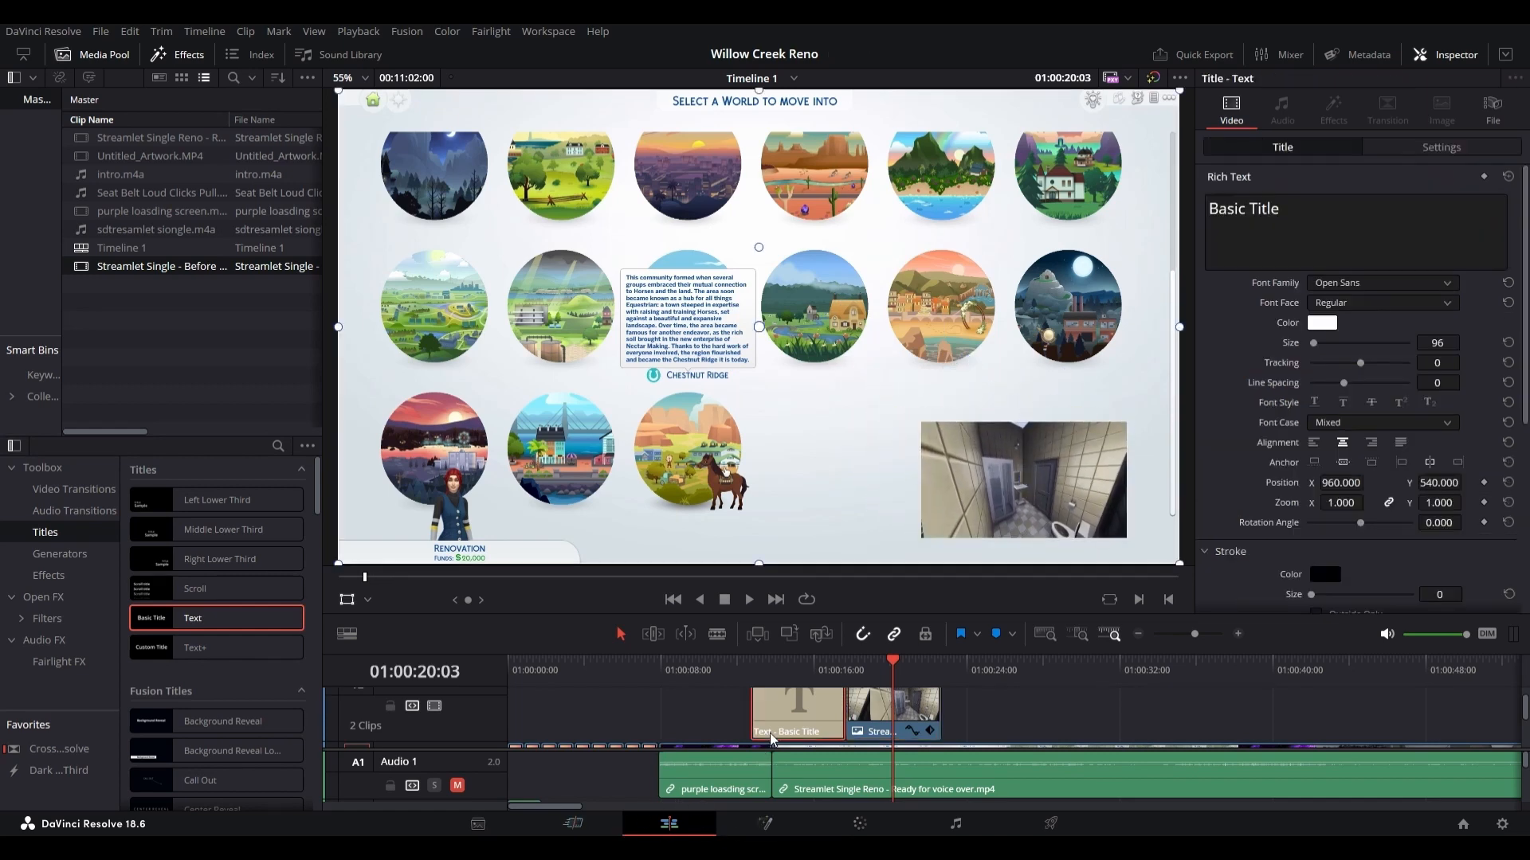
click(774, 666)
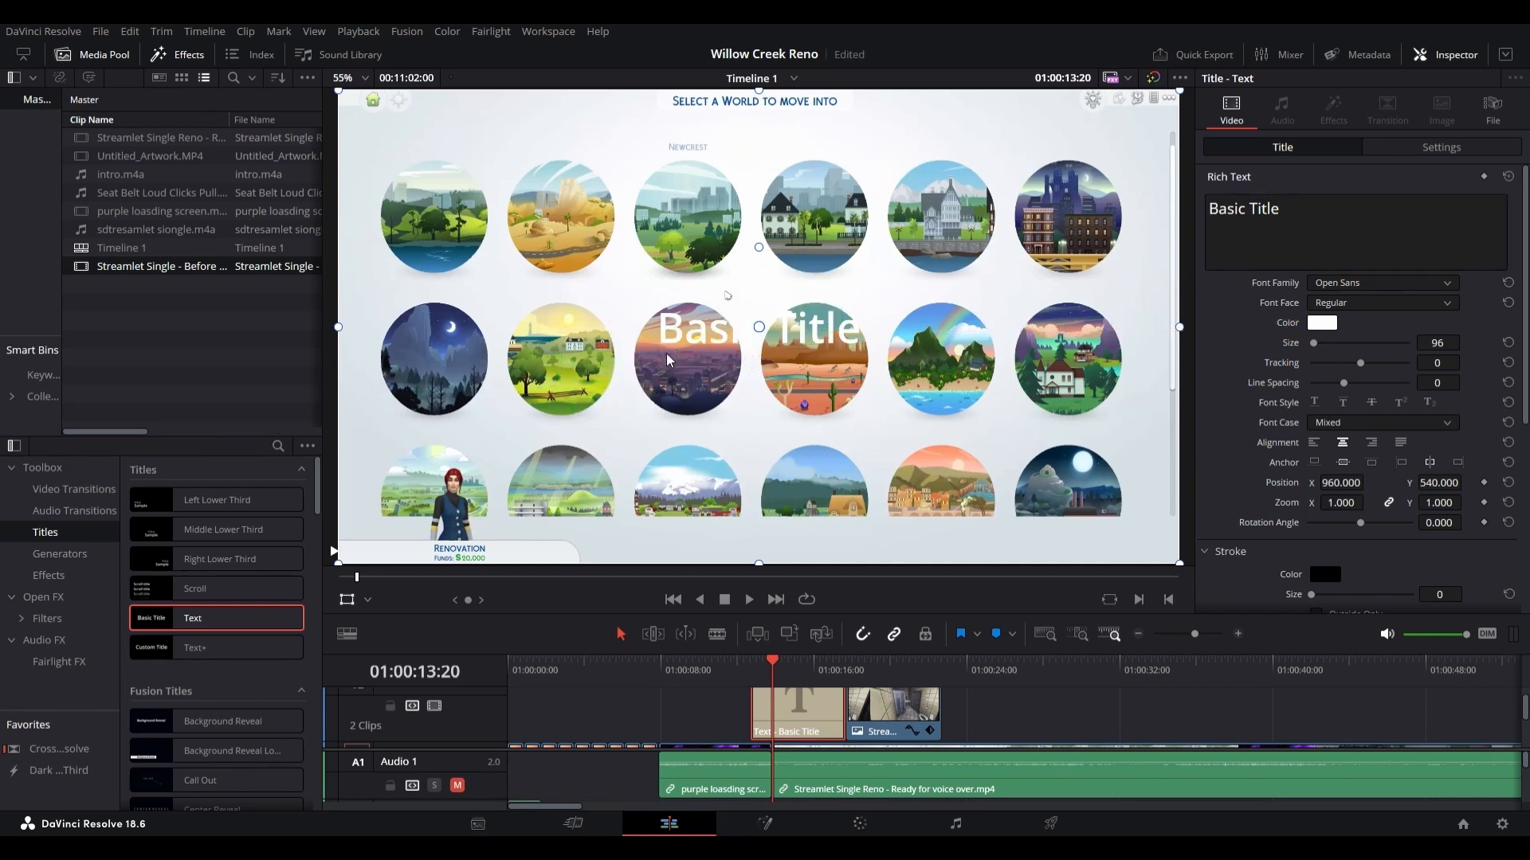
click(555, 299)
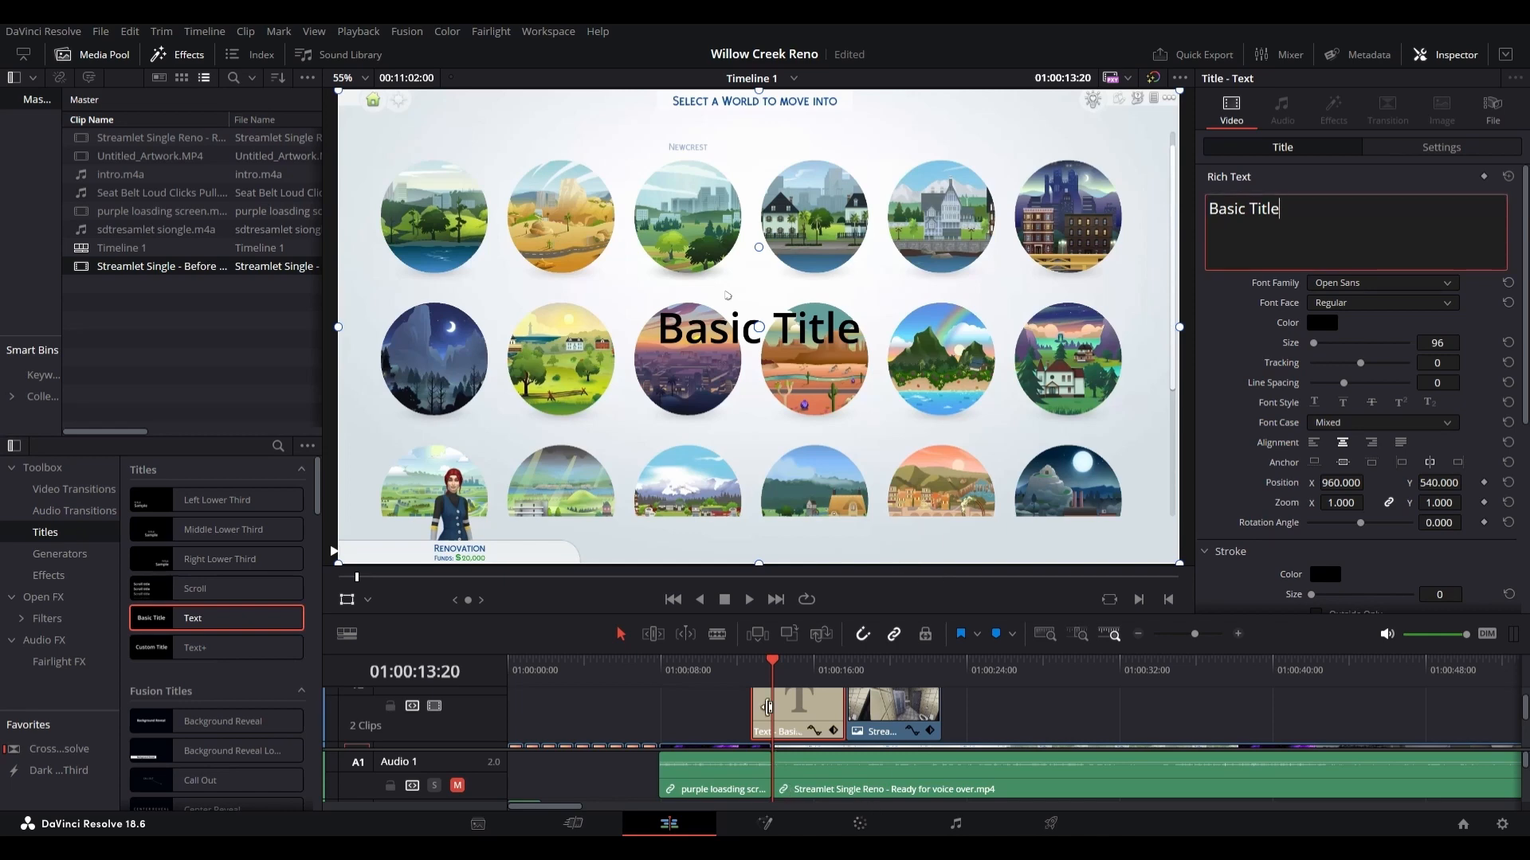
Step: Return to the Cut page and play back the title and bathroom image overlays from 01:00:12:17
click(590, 831)
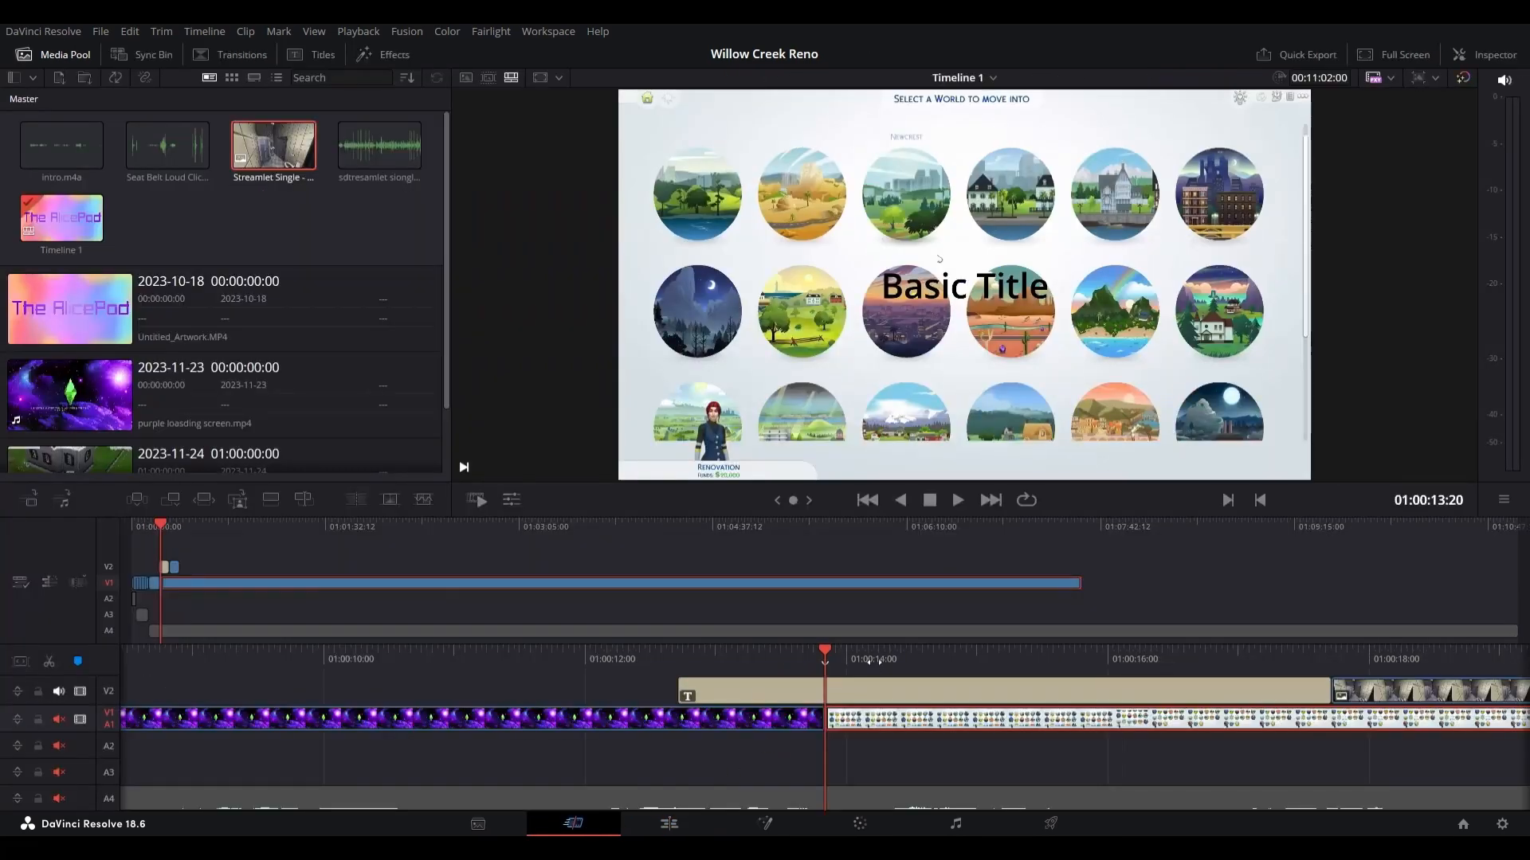
drag(827, 650, 965, 647)
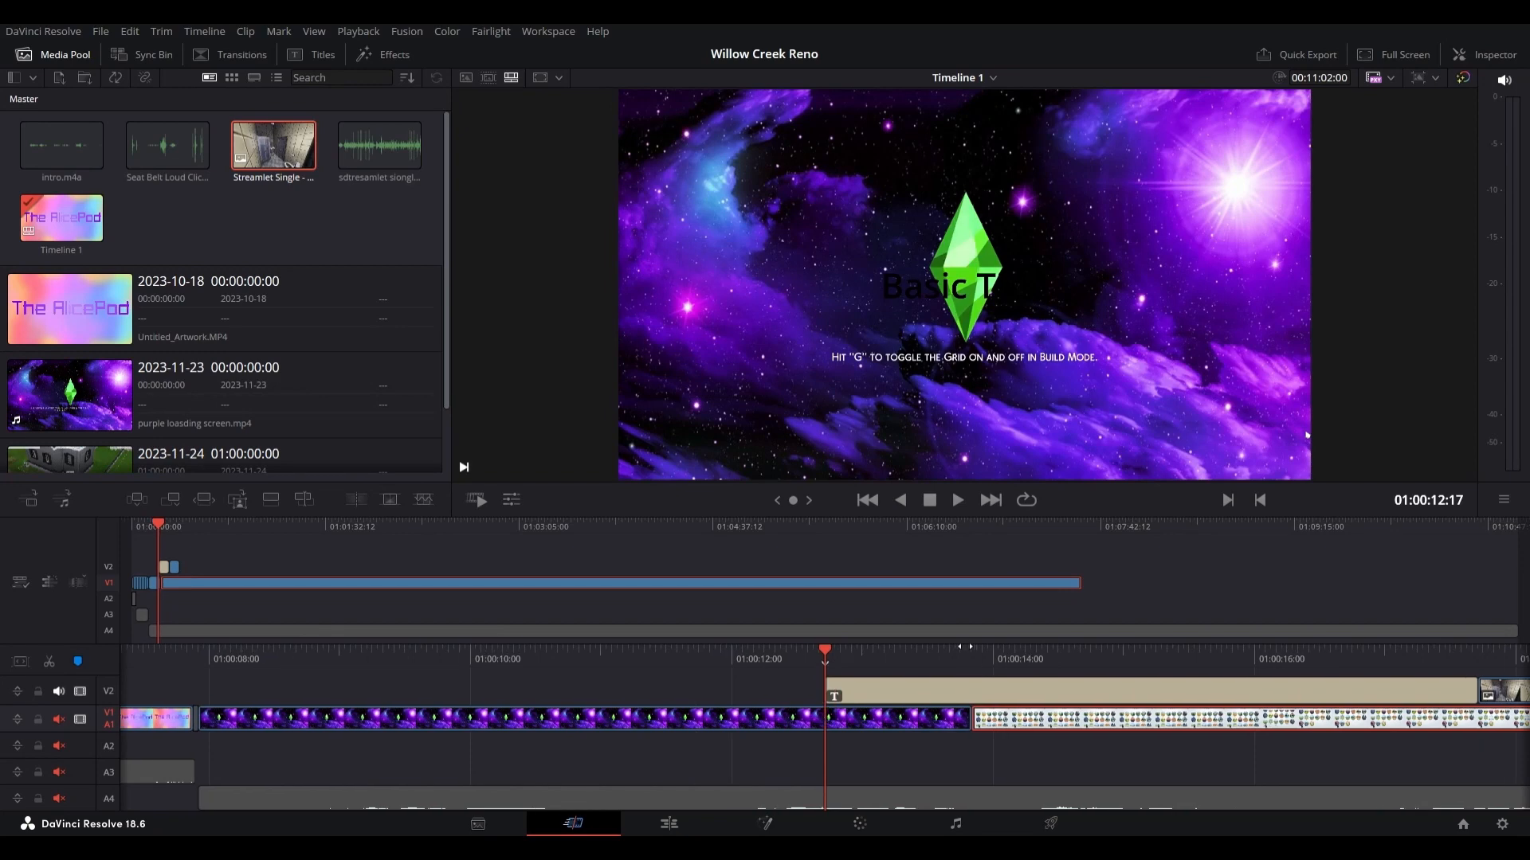
click(955, 500)
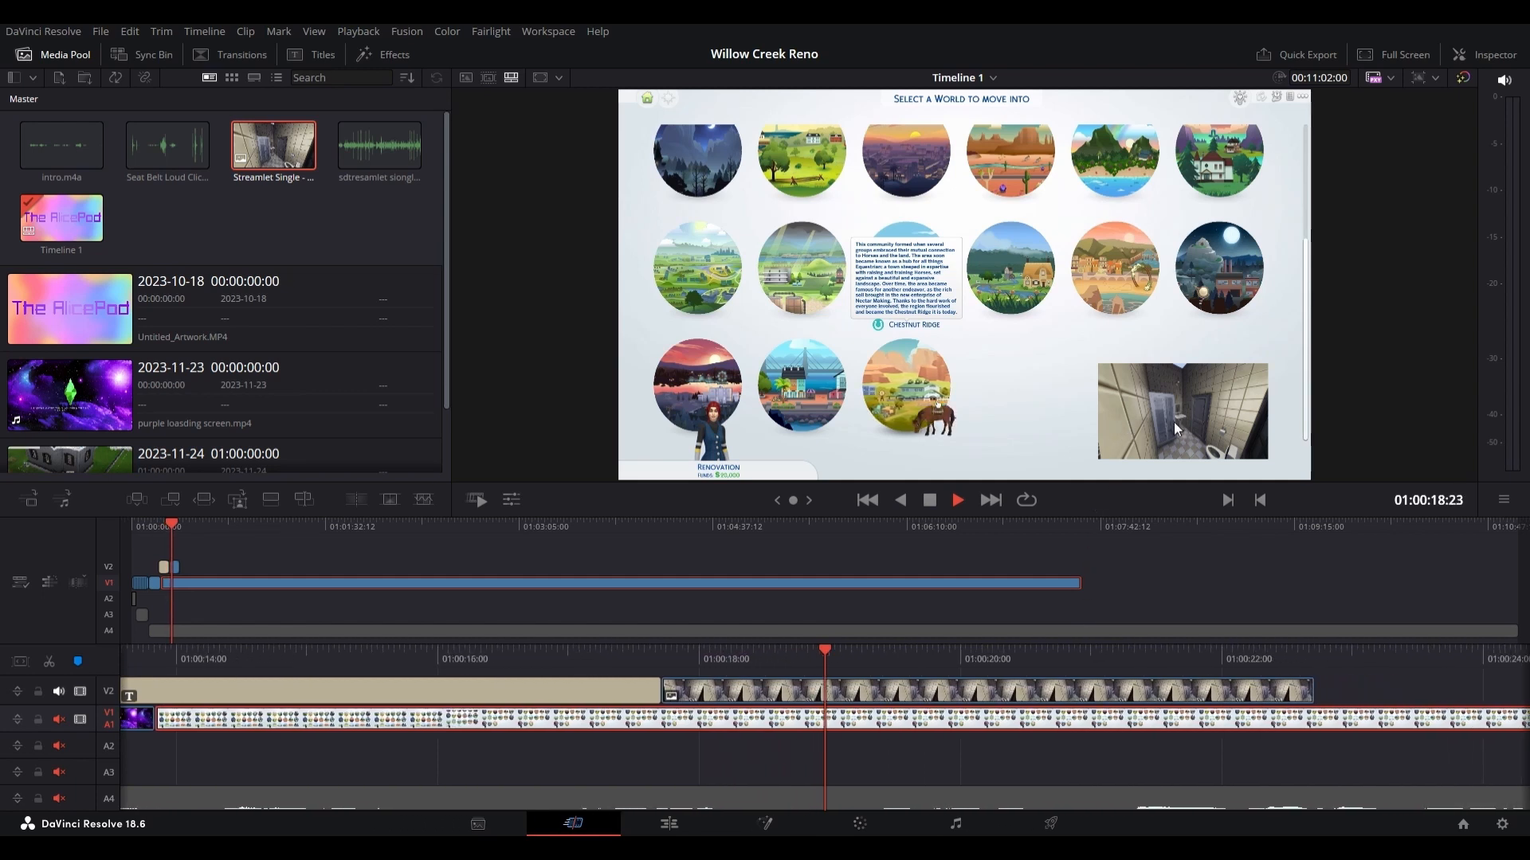
click(929, 500)
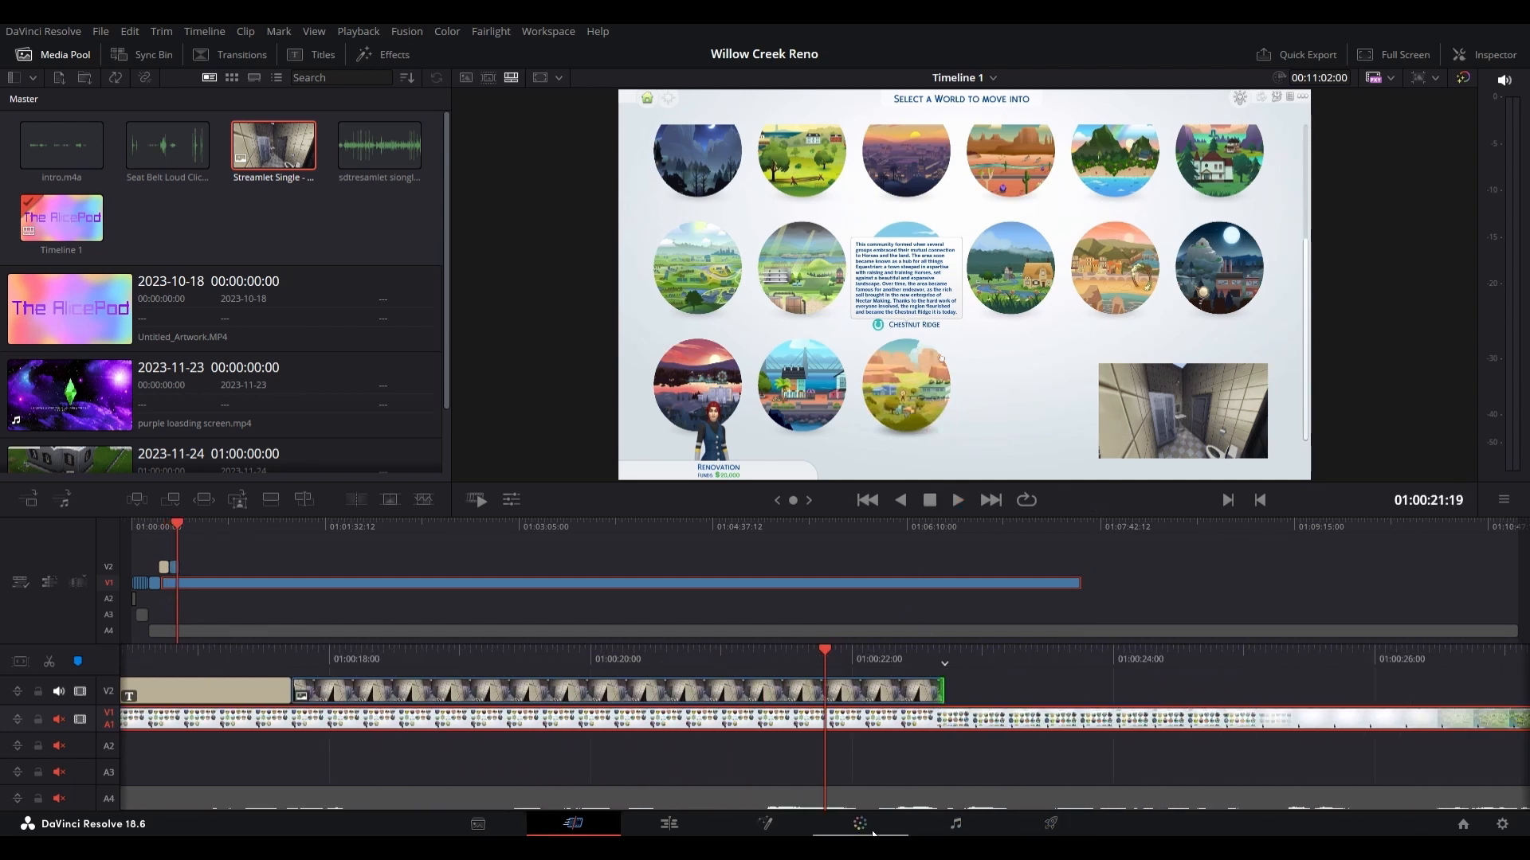
Step: Split the Streamlet video clip at 01:00:22:17, where the bathroom image ends, and delete the part after the cut
drag(999, 653, 880, 662)
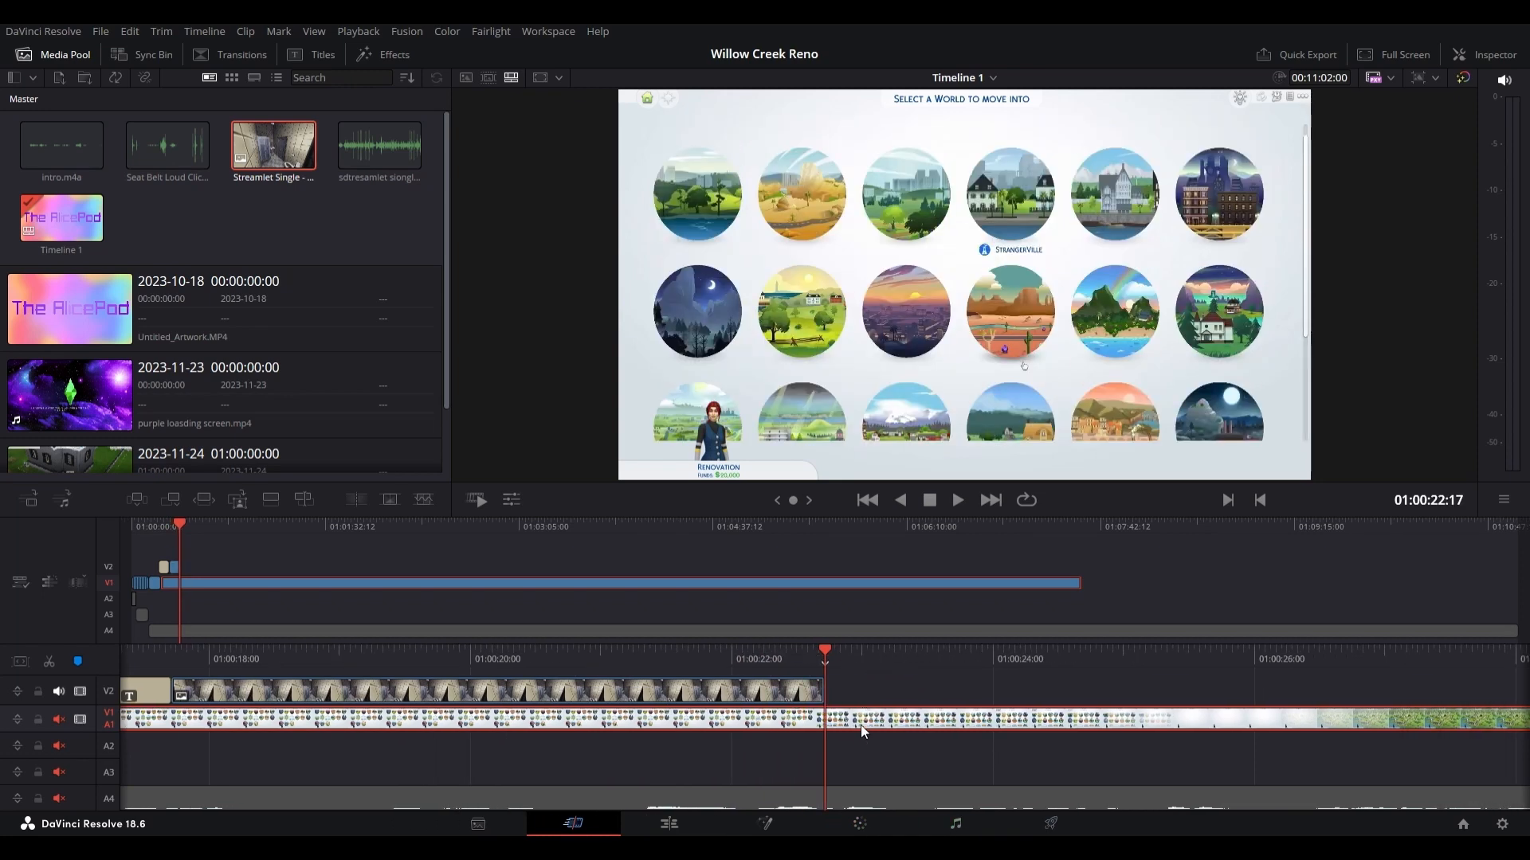
click(49, 662)
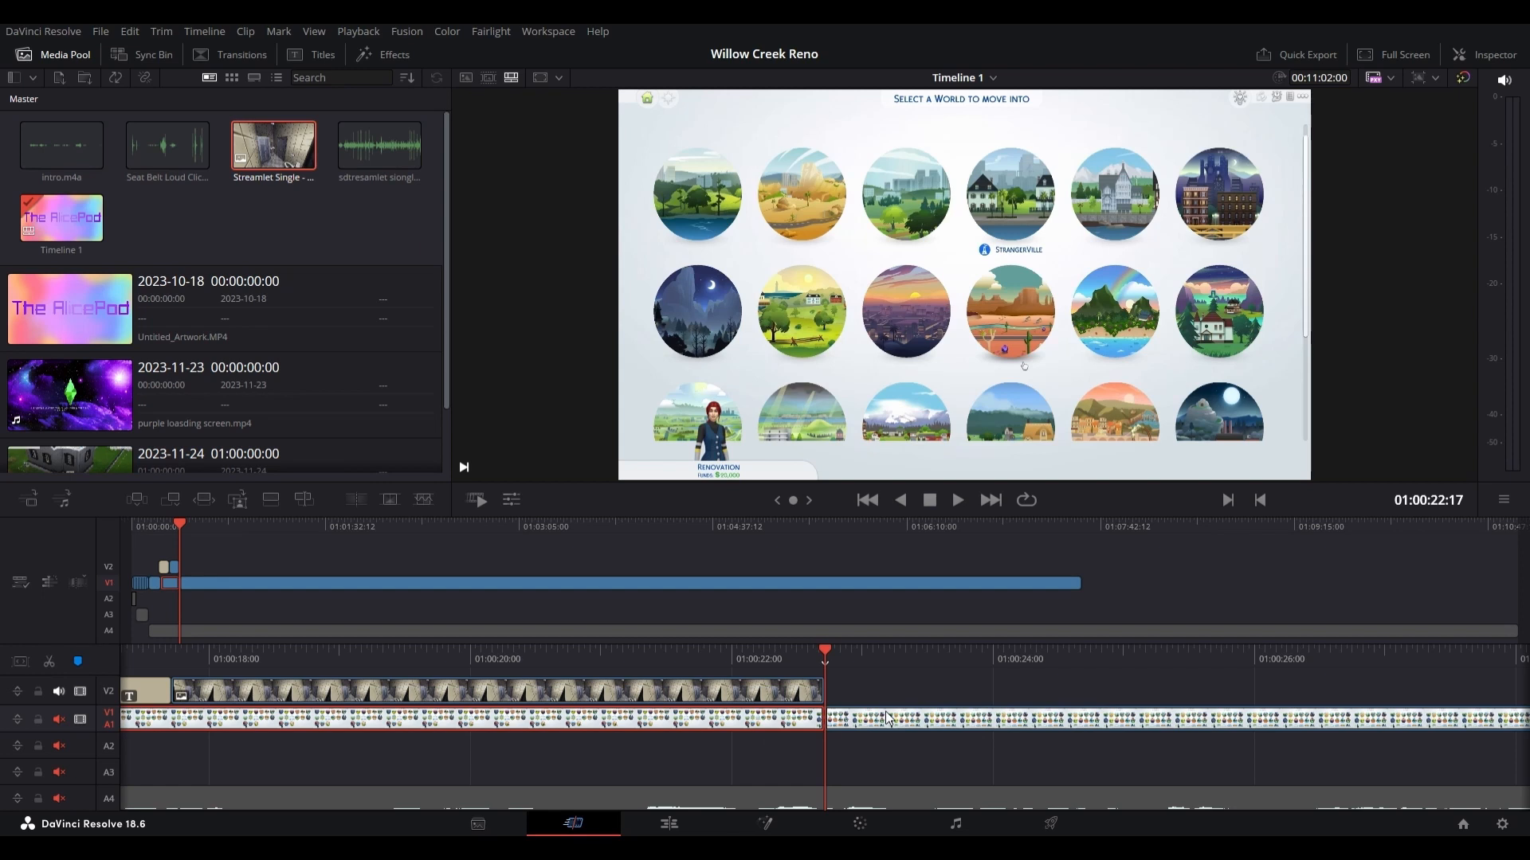
click(887, 717)
key(Delete)
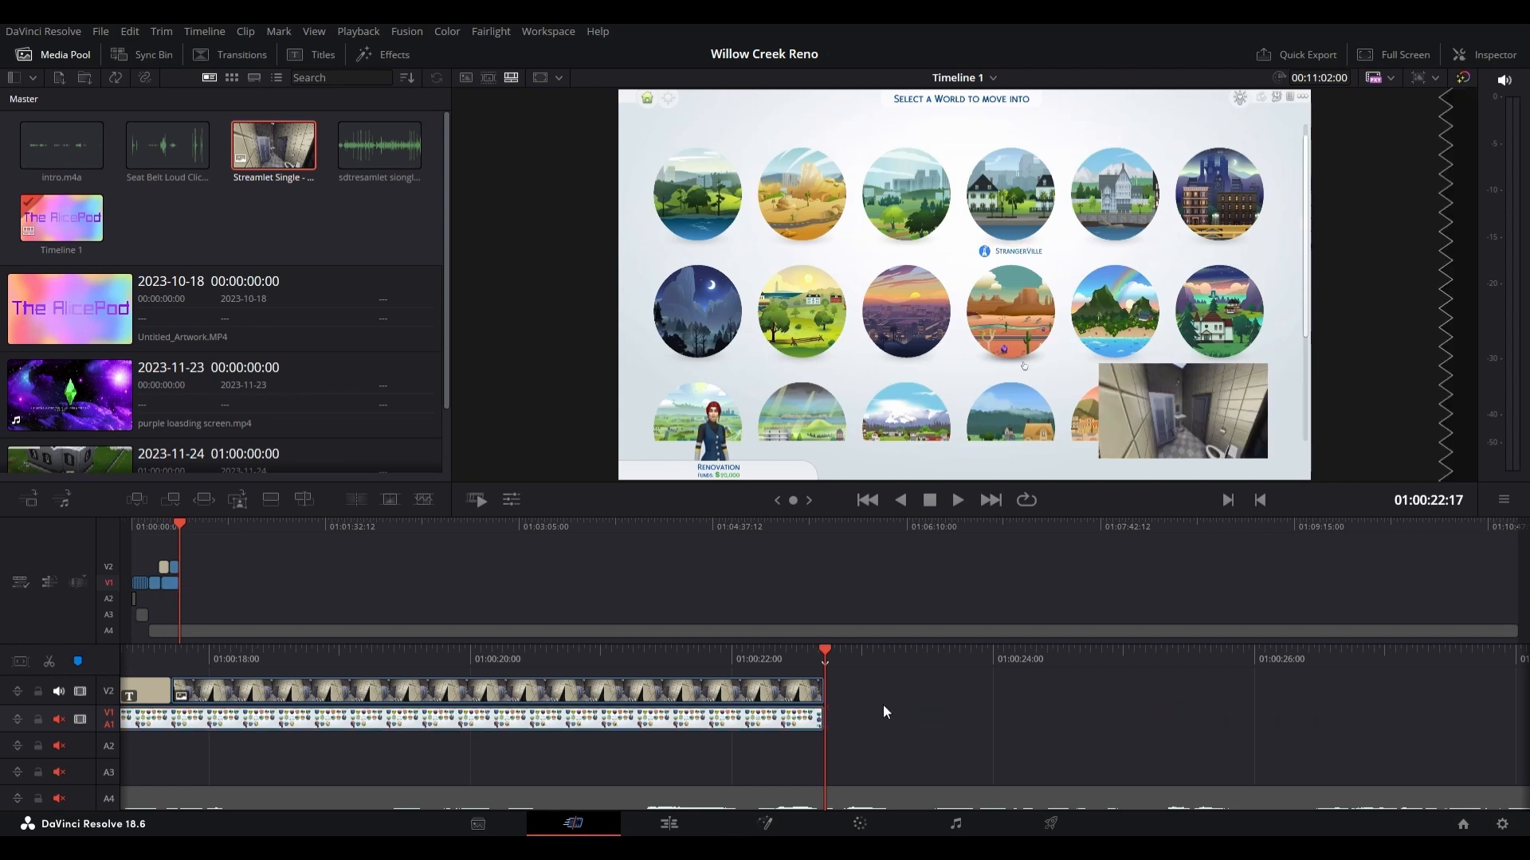
Step: Split the A4 audio clip at 01:00:22:17, delete the part after the cut and save the project
click(50, 662)
click(1166, 805)
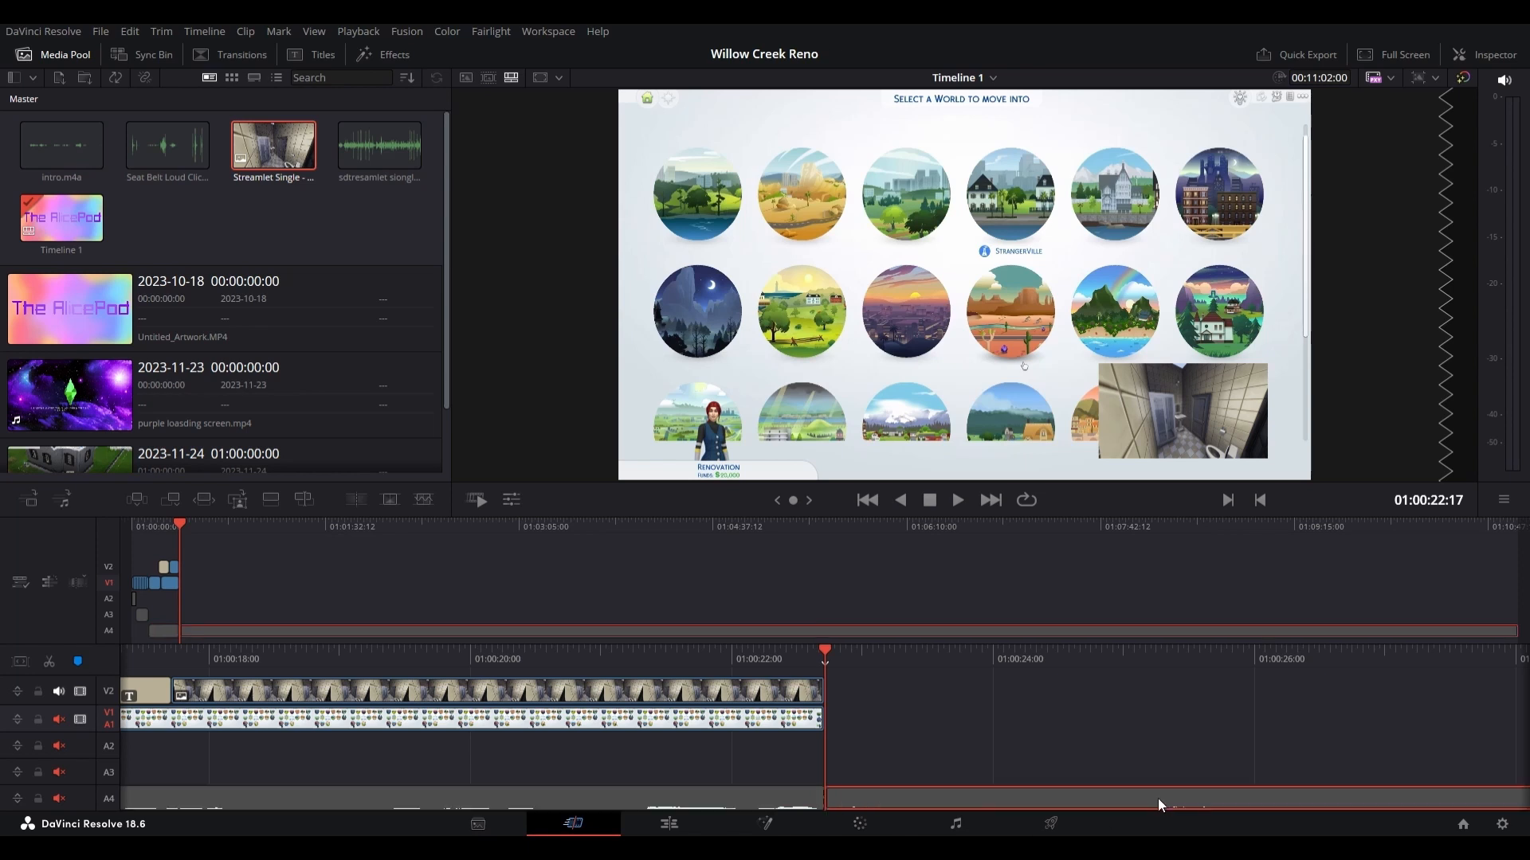
key(Delete)
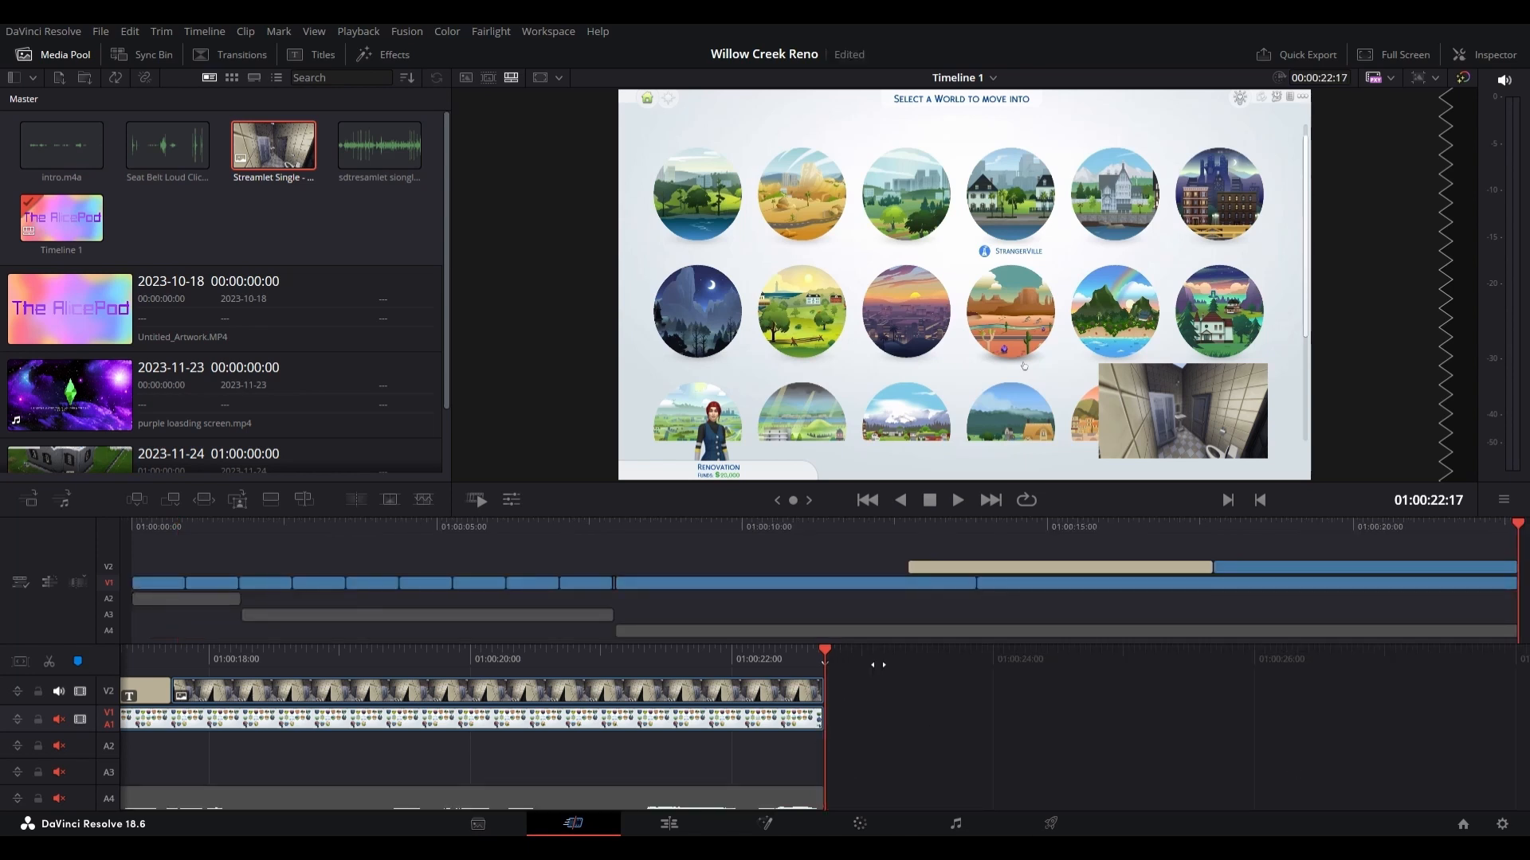
key(ctrl+s)
Step: Open the Deliver page and set the render file name to "22 second clip test"
click(1051, 823)
click(260, 190)
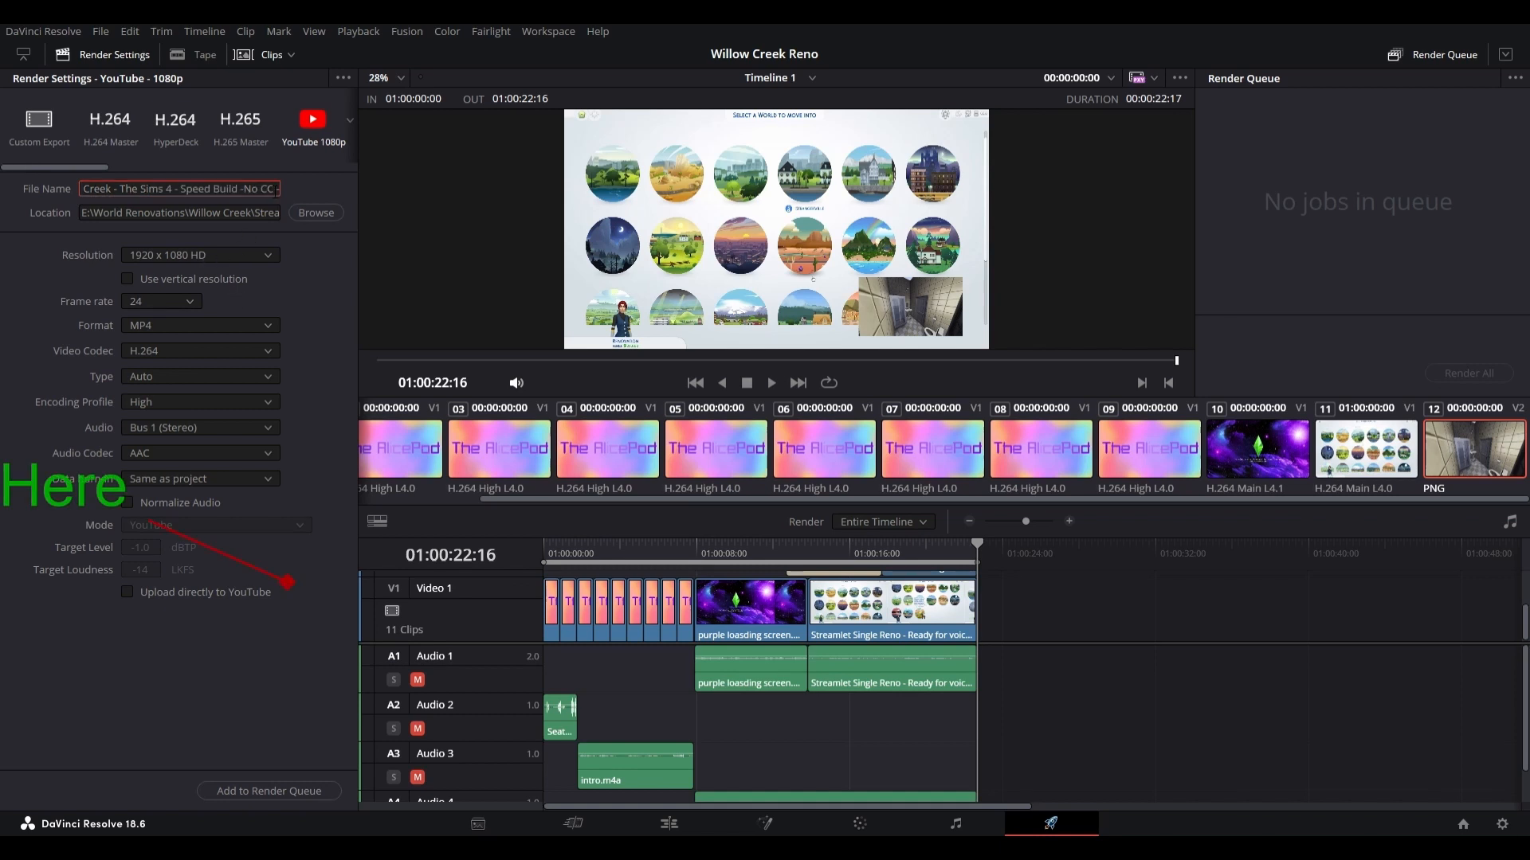
key(ctrl+a)
key(BackSpace)
text(C)
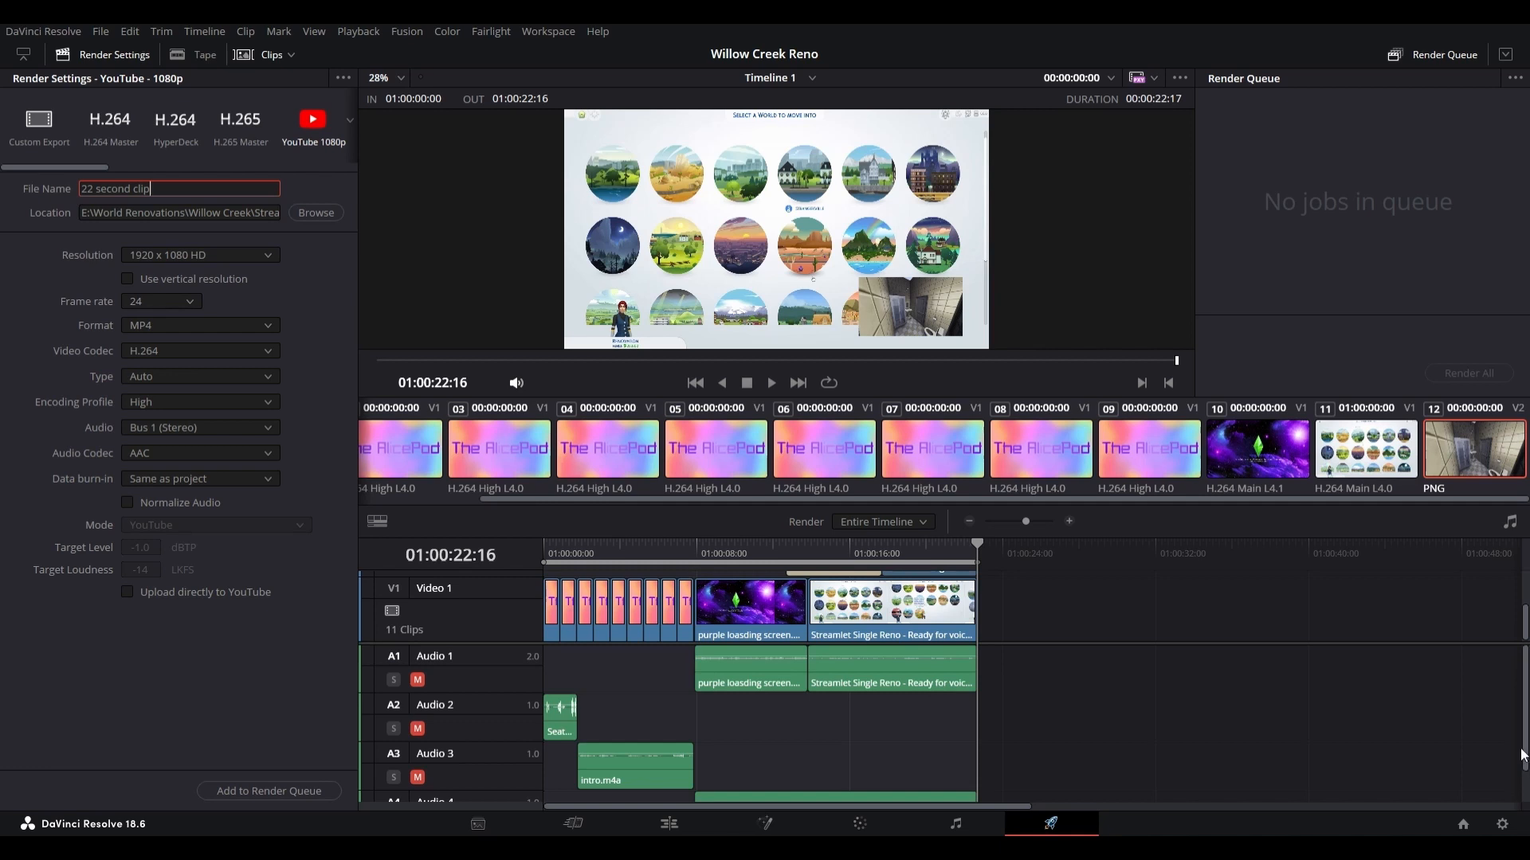
text(st)
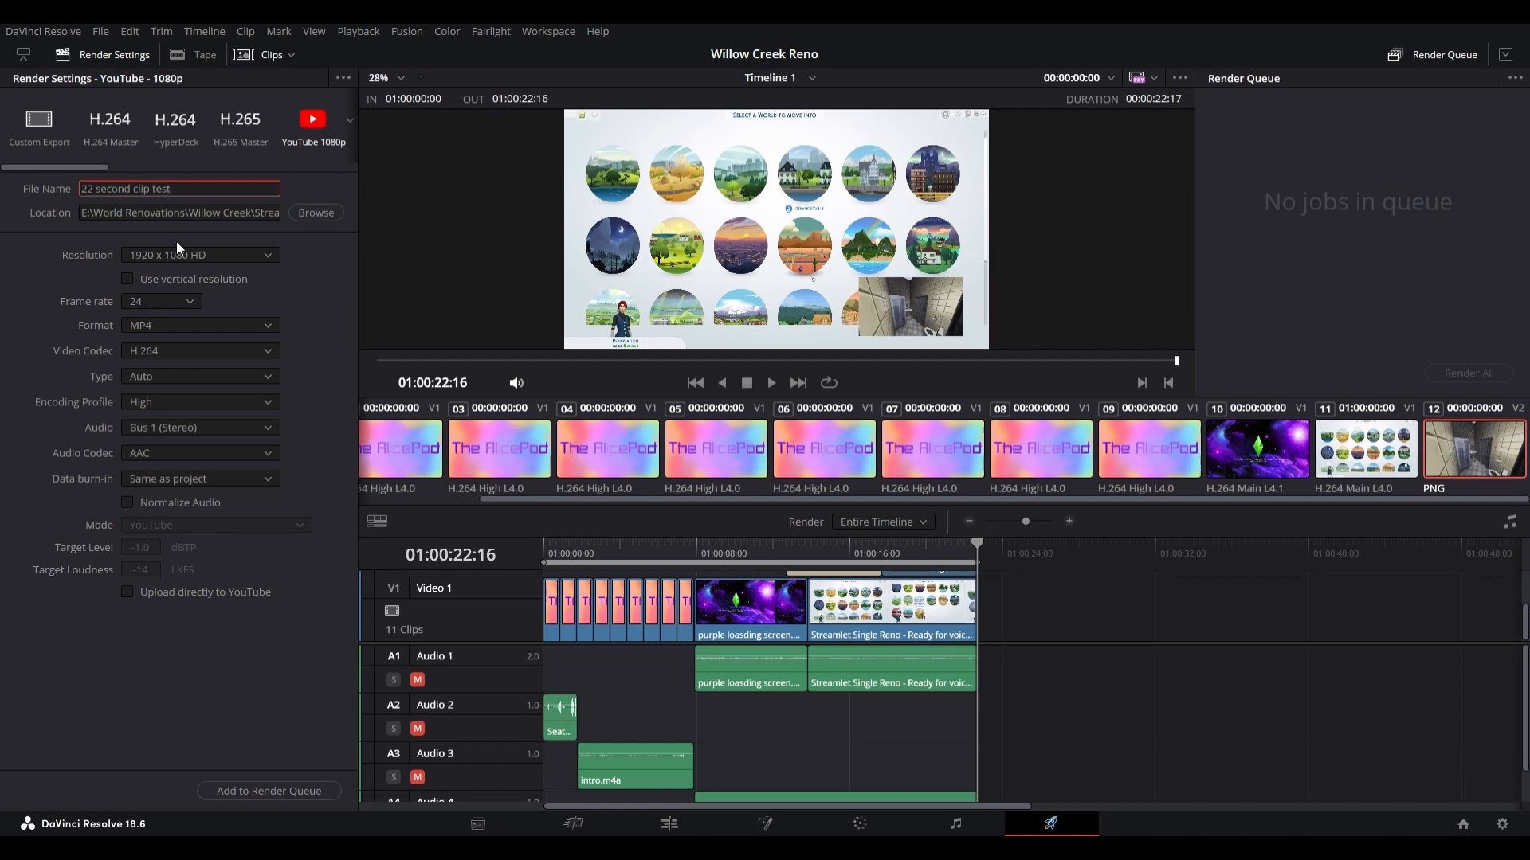